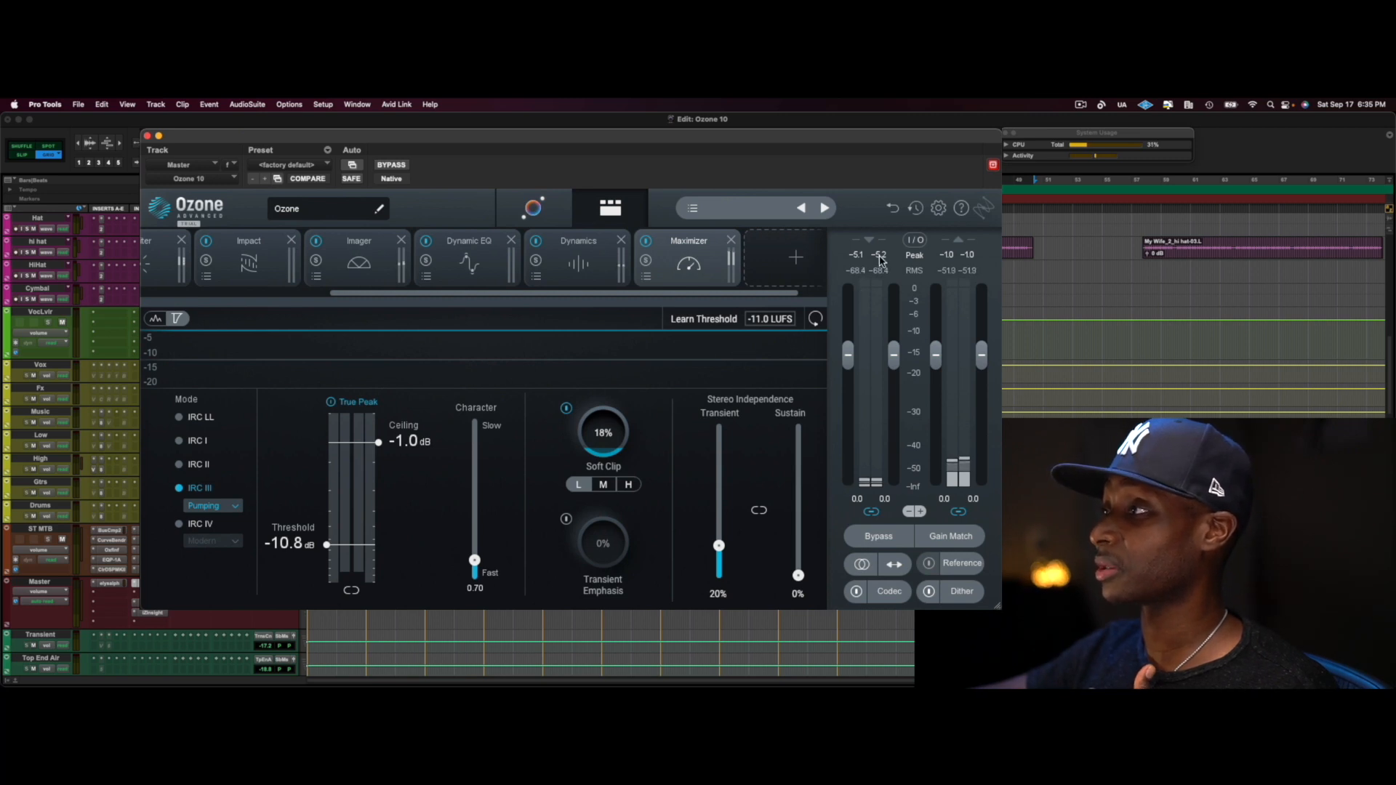
# Store history snapshots in the Ozone History: A for IRC III Pumping, B for IRC IV and C for IRC II
pyautogui.click(916, 210)
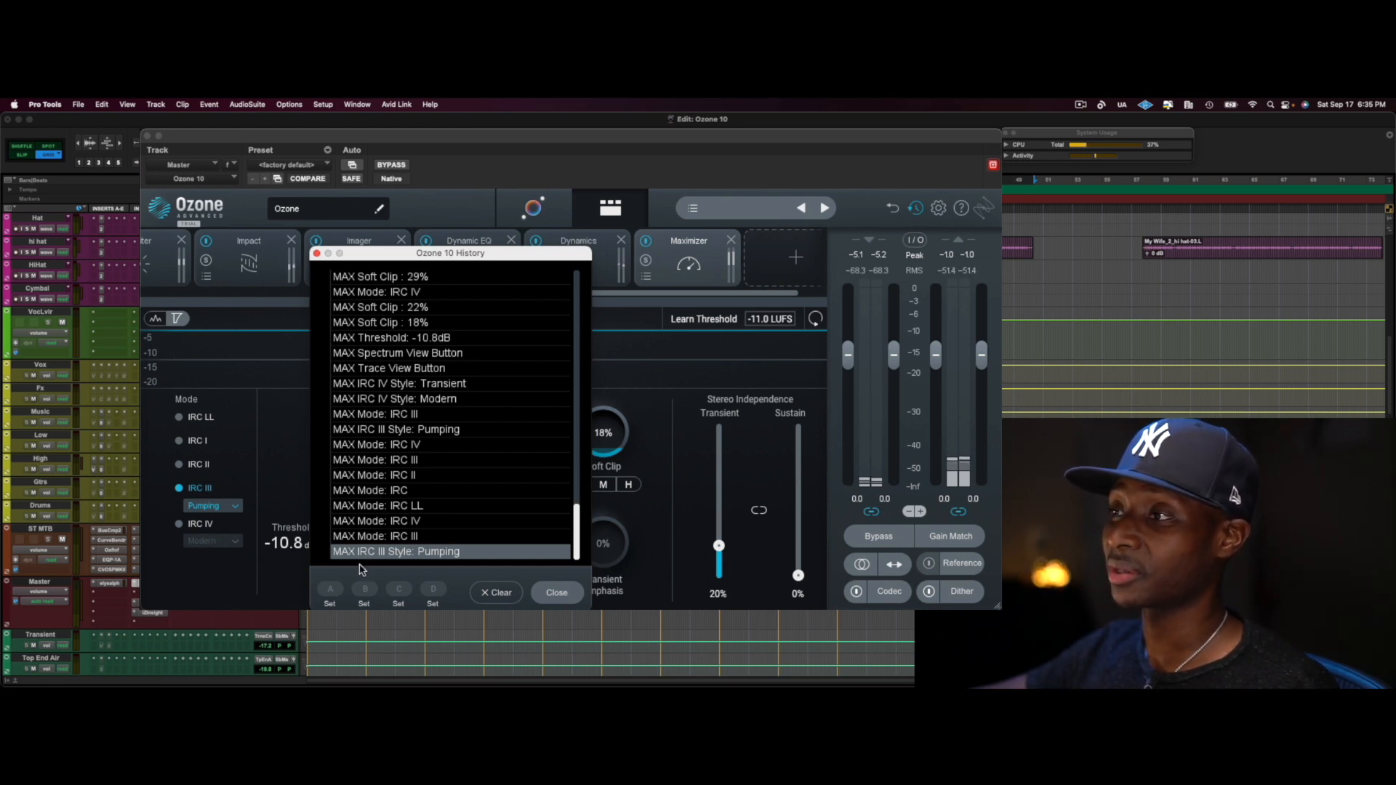
pyautogui.click(330, 604)
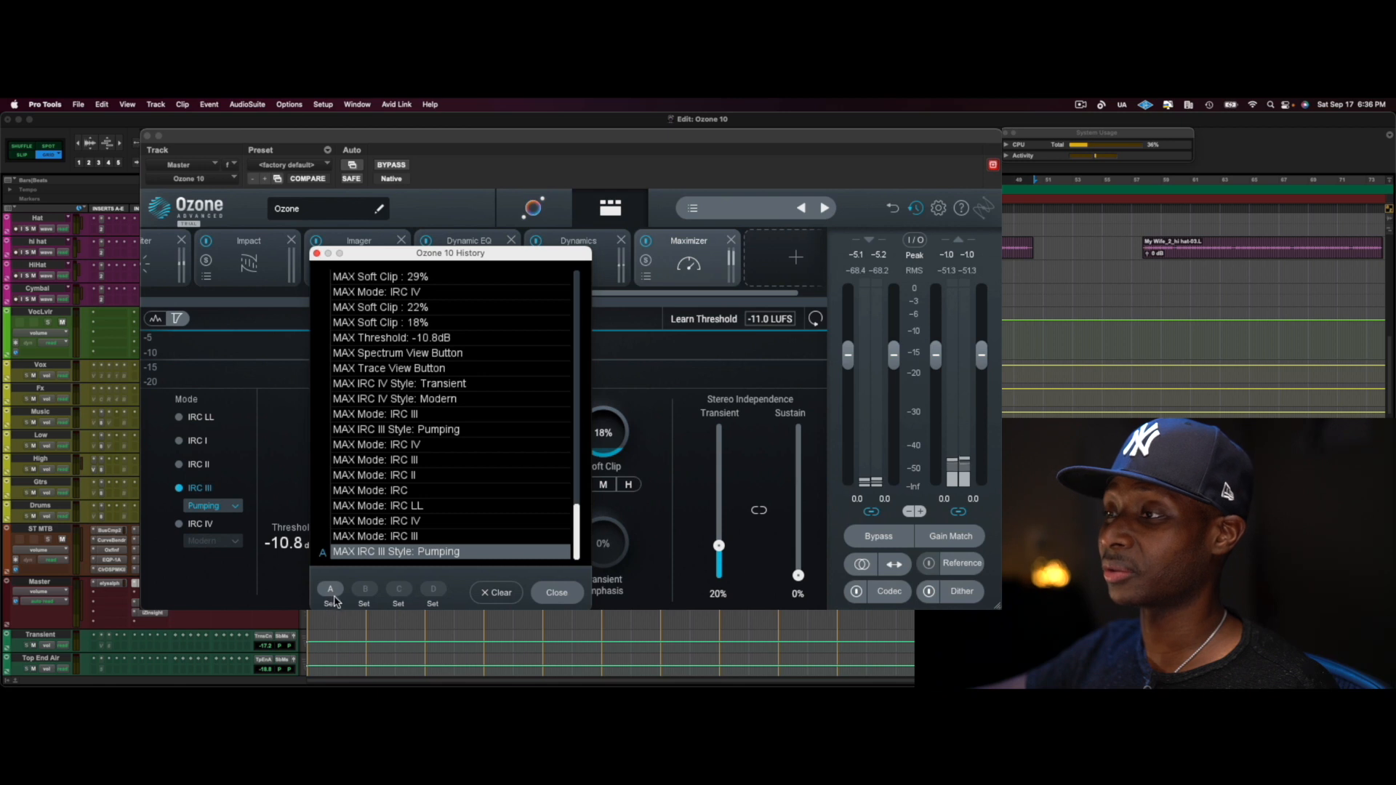
pyautogui.click(412, 522)
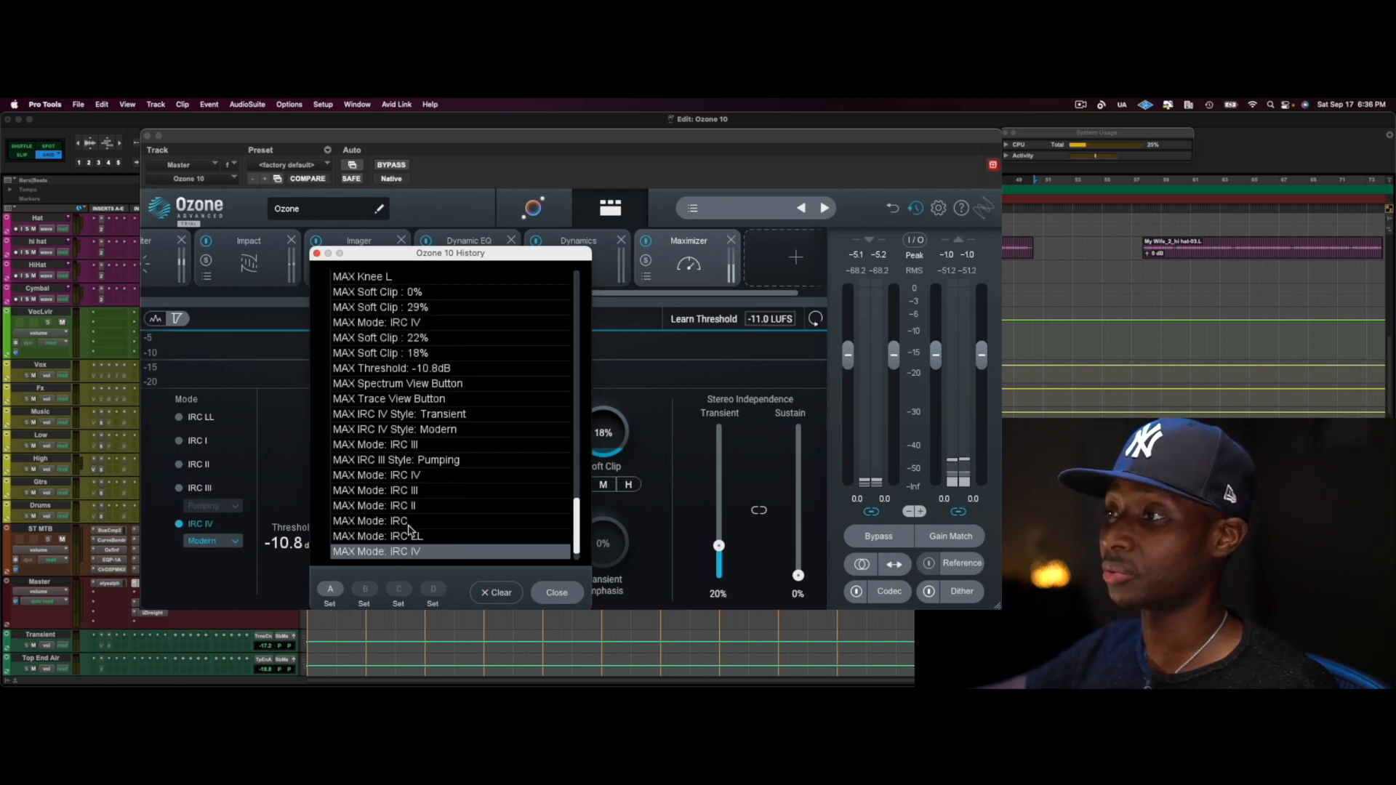
pyautogui.click(365, 604)
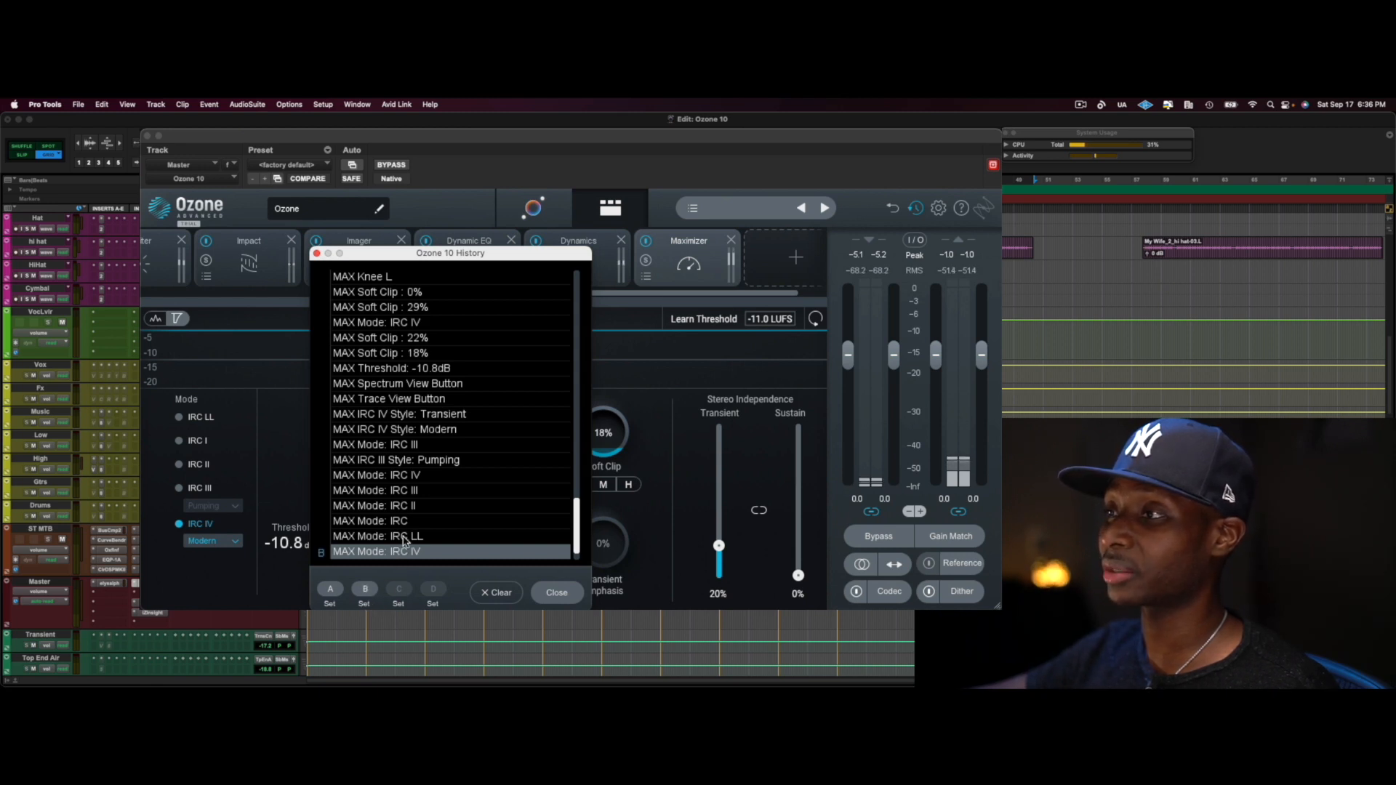
pyautogui.click(416, 507)
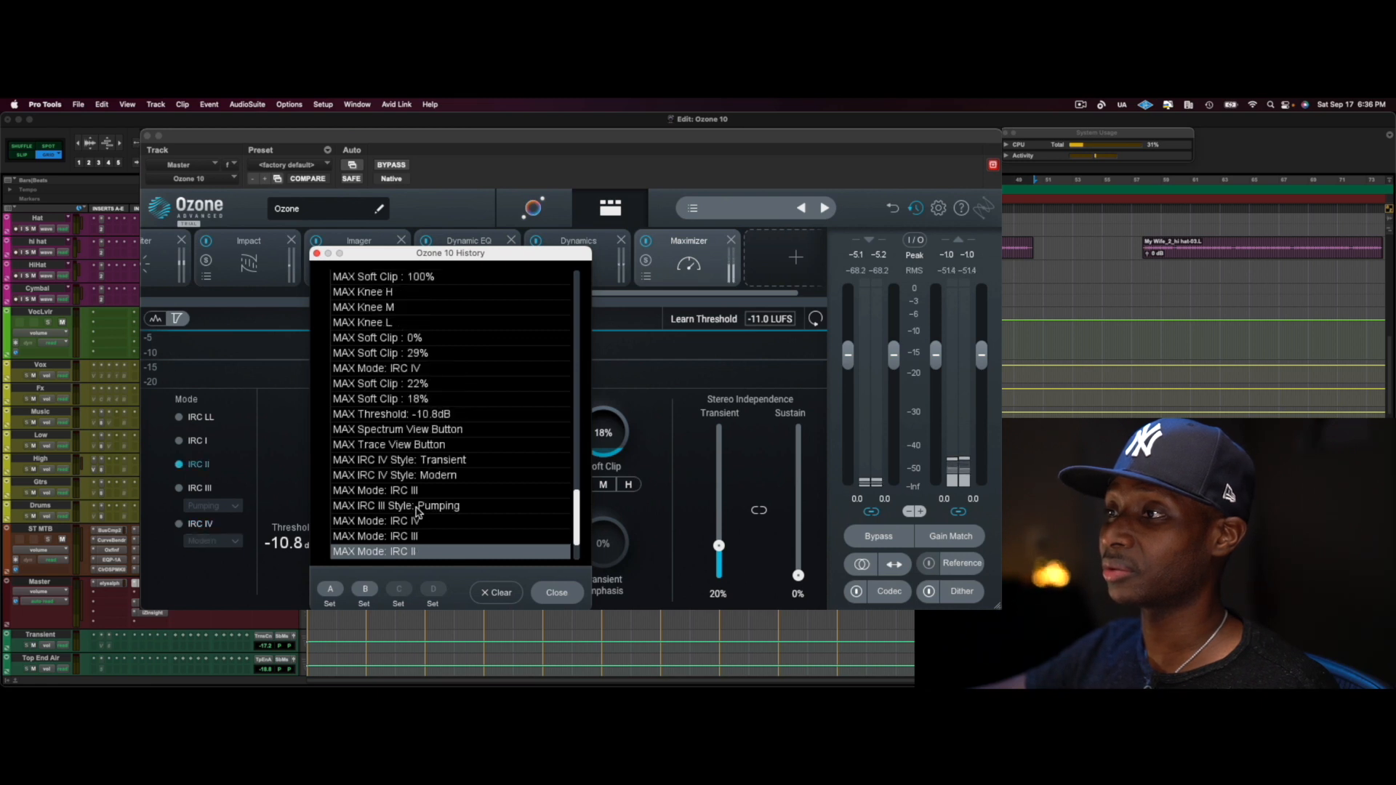
pyautogui.click(398, 604)
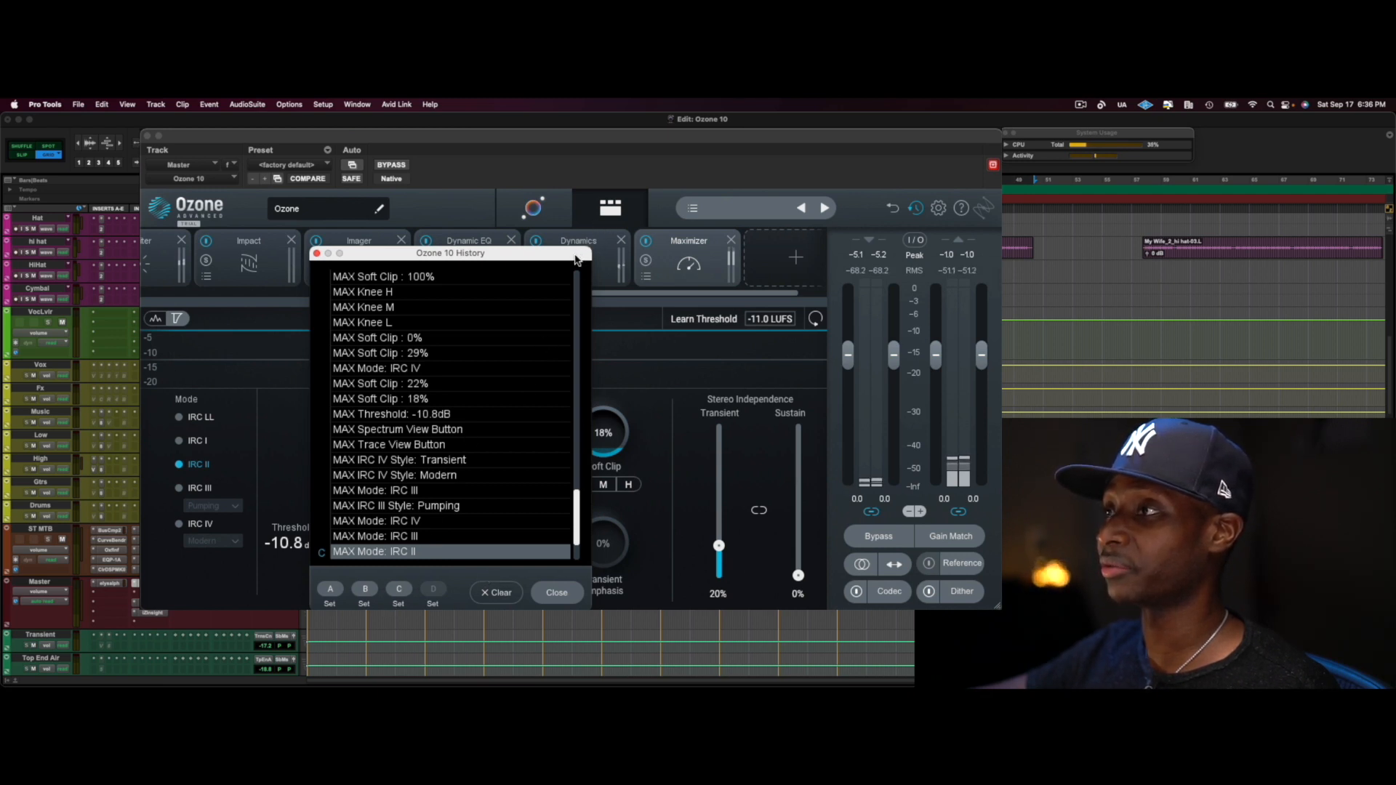
# Play the song while comparing snapshots A, C and B, finish on snapshot B and close the history window
pyautogui.moveTo(576, 259); pyautogui.dragTo(812, 283)
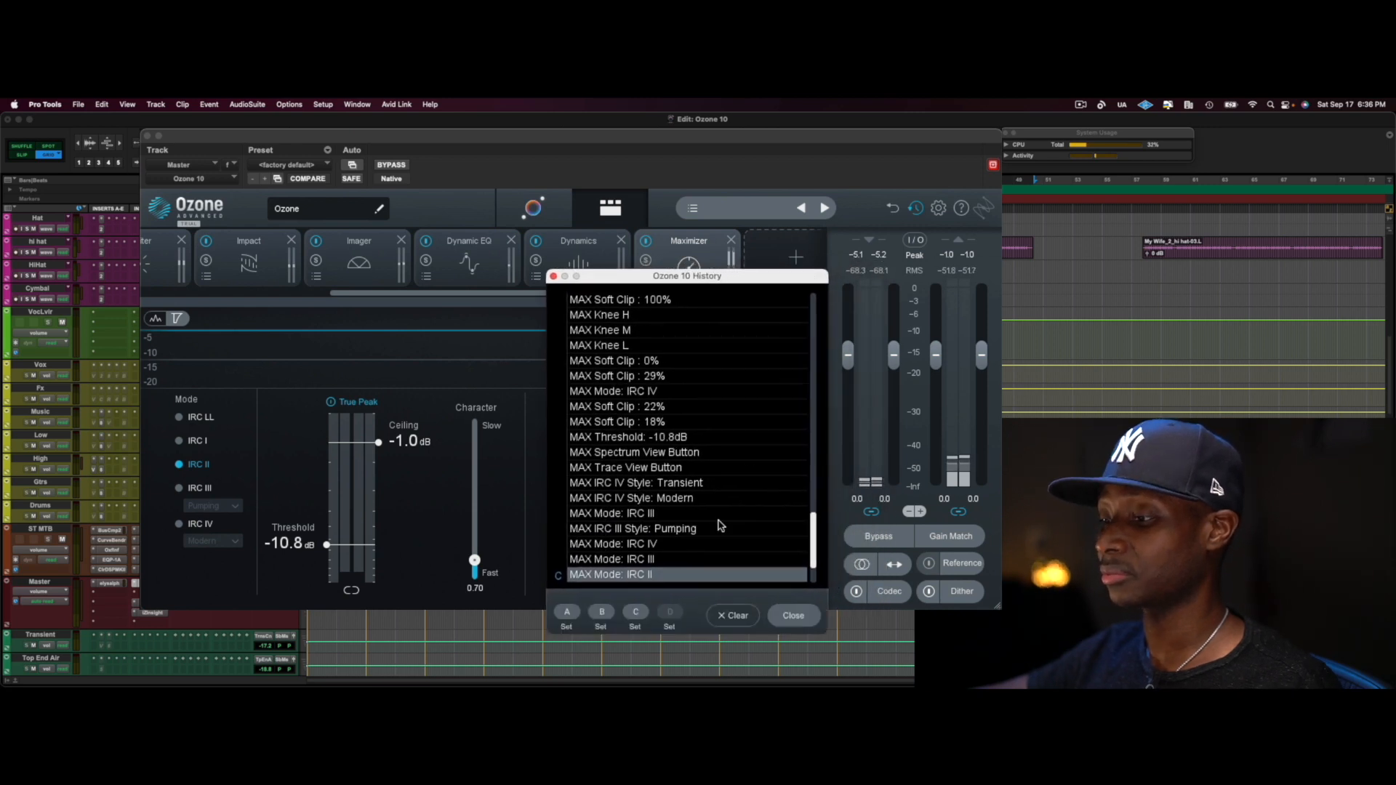
pyautogui.press('space')
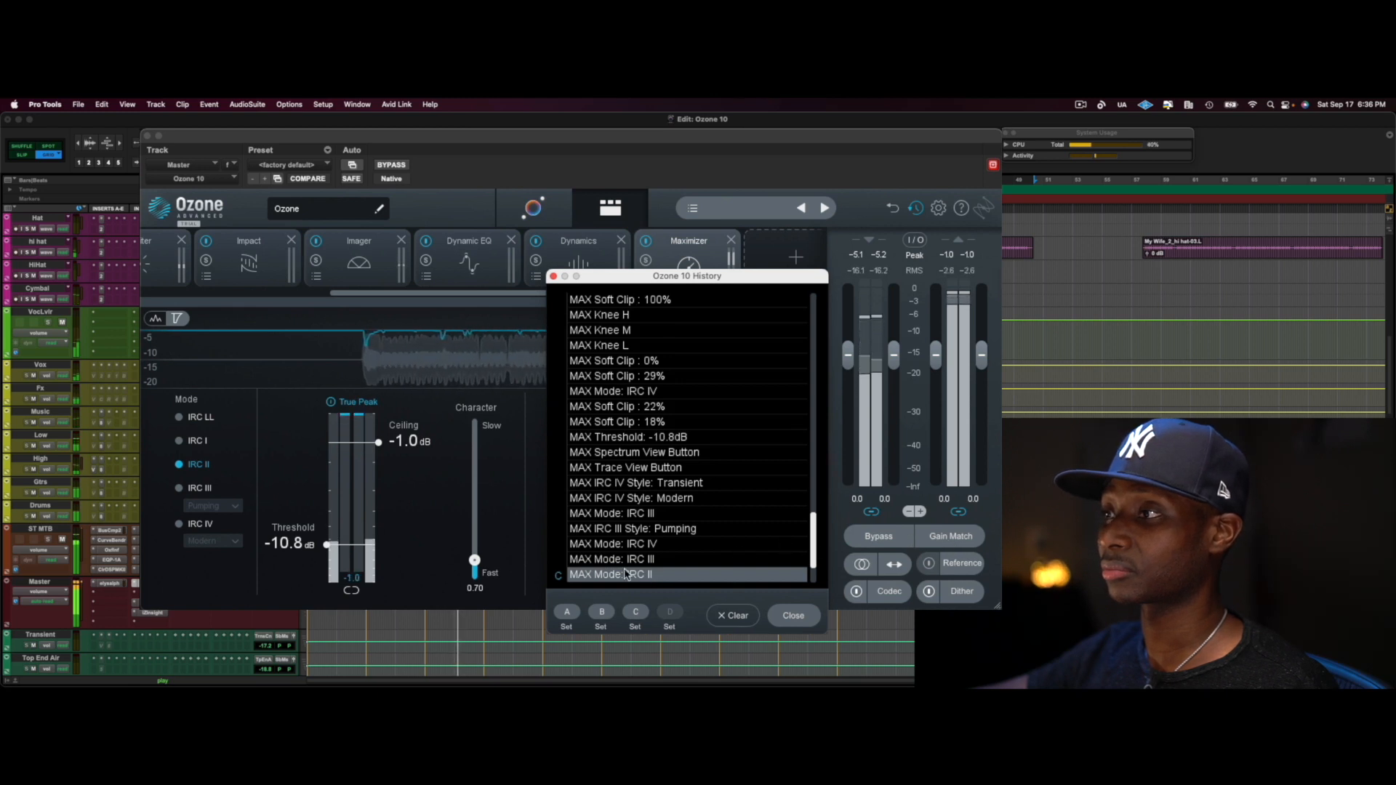
pyautogui.click(567, 615)
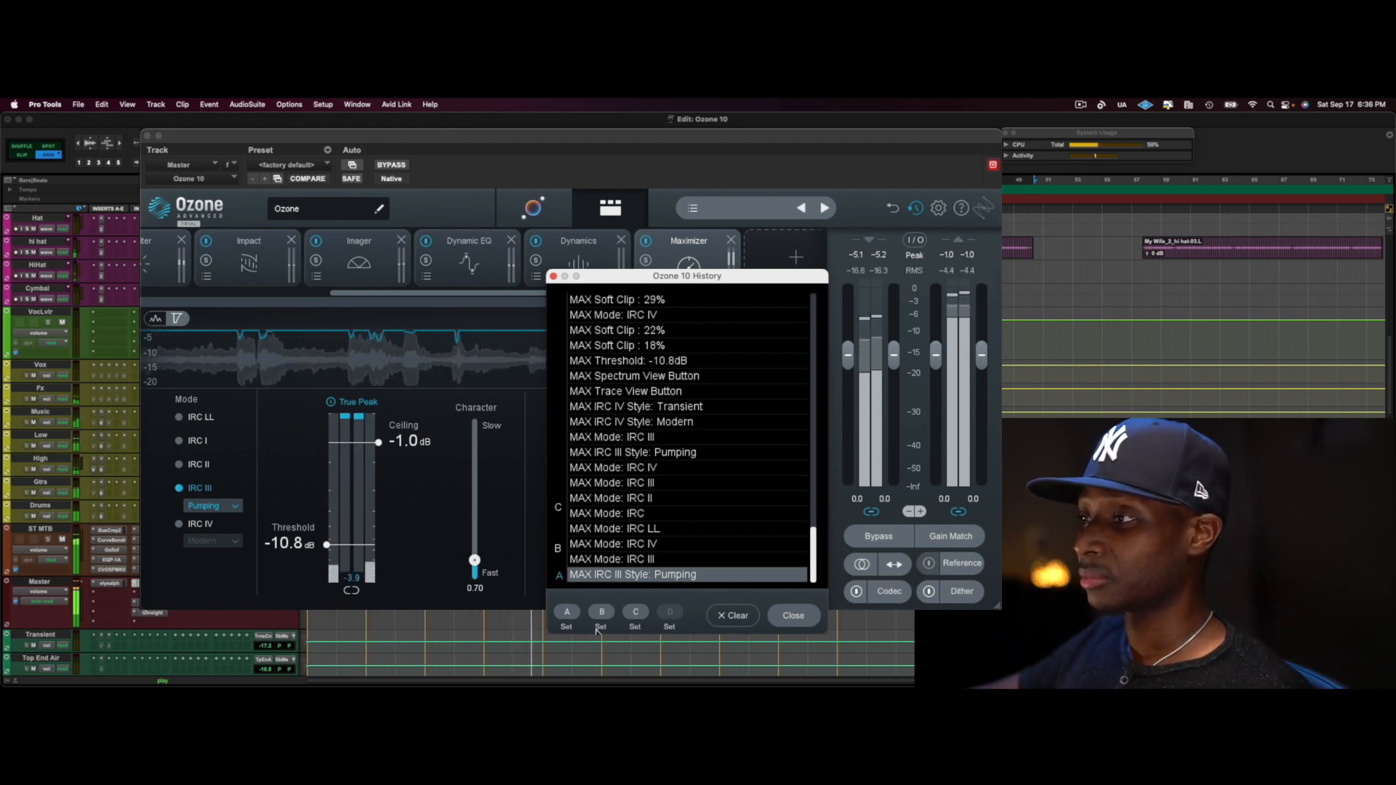
pyautogui.click(637, 612)
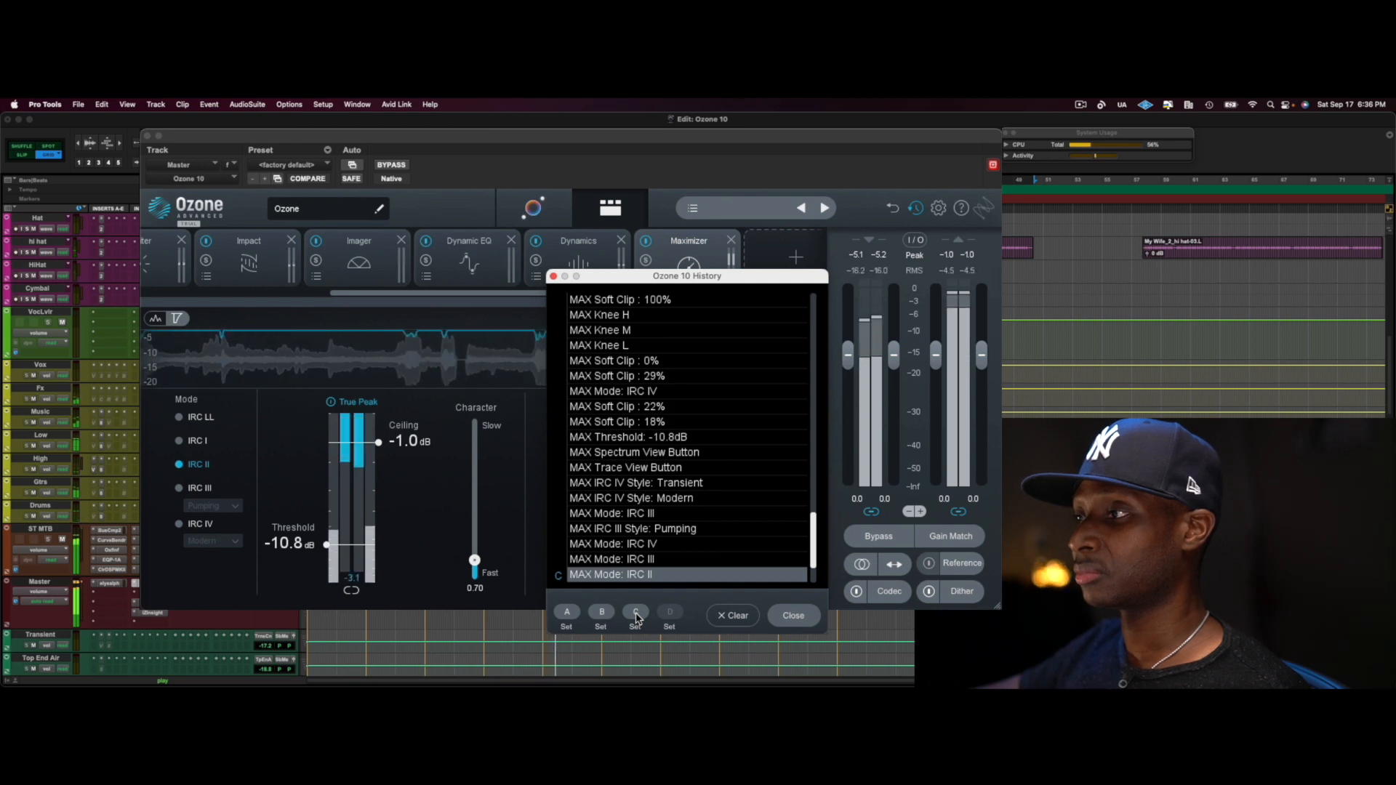
pyautogui.click(567, 613)
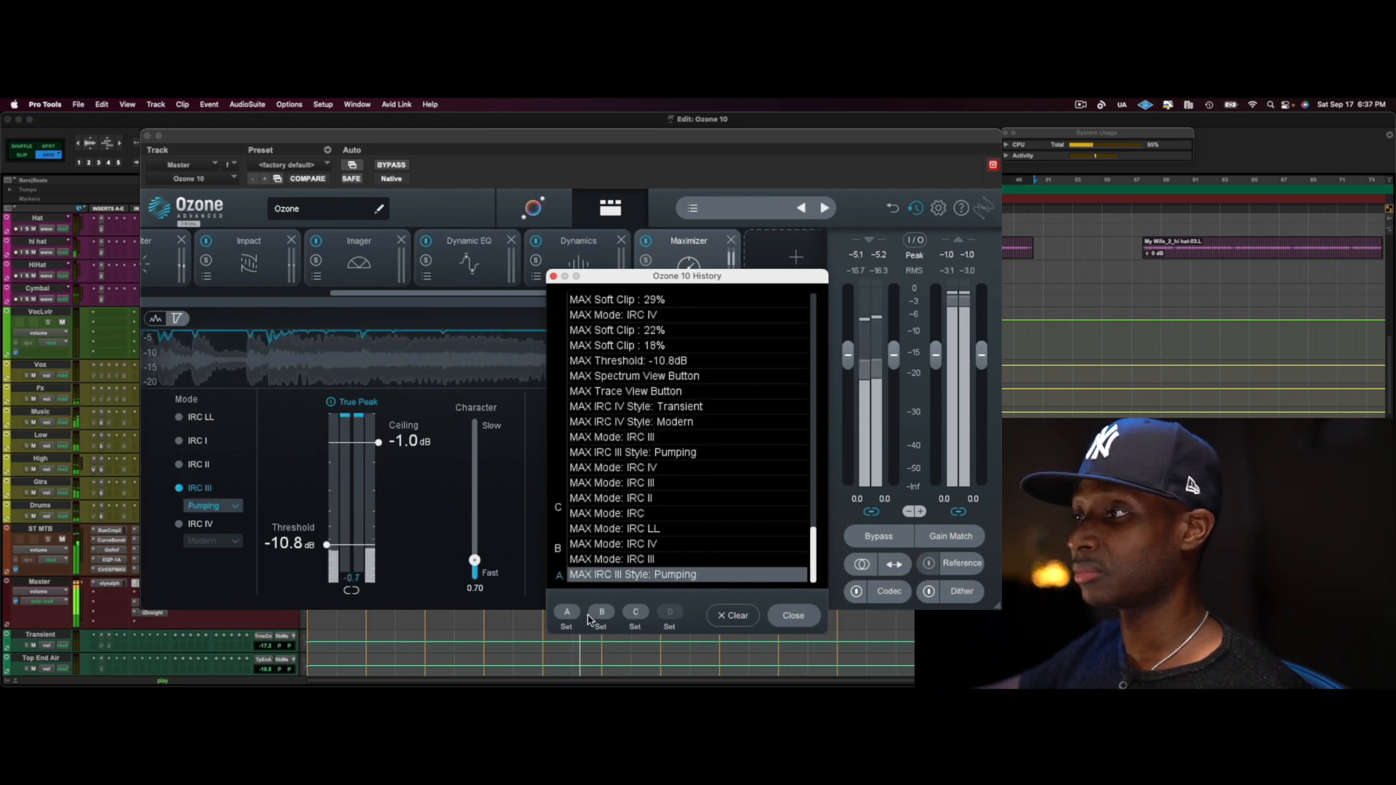
pyautogui.click(601, 613)
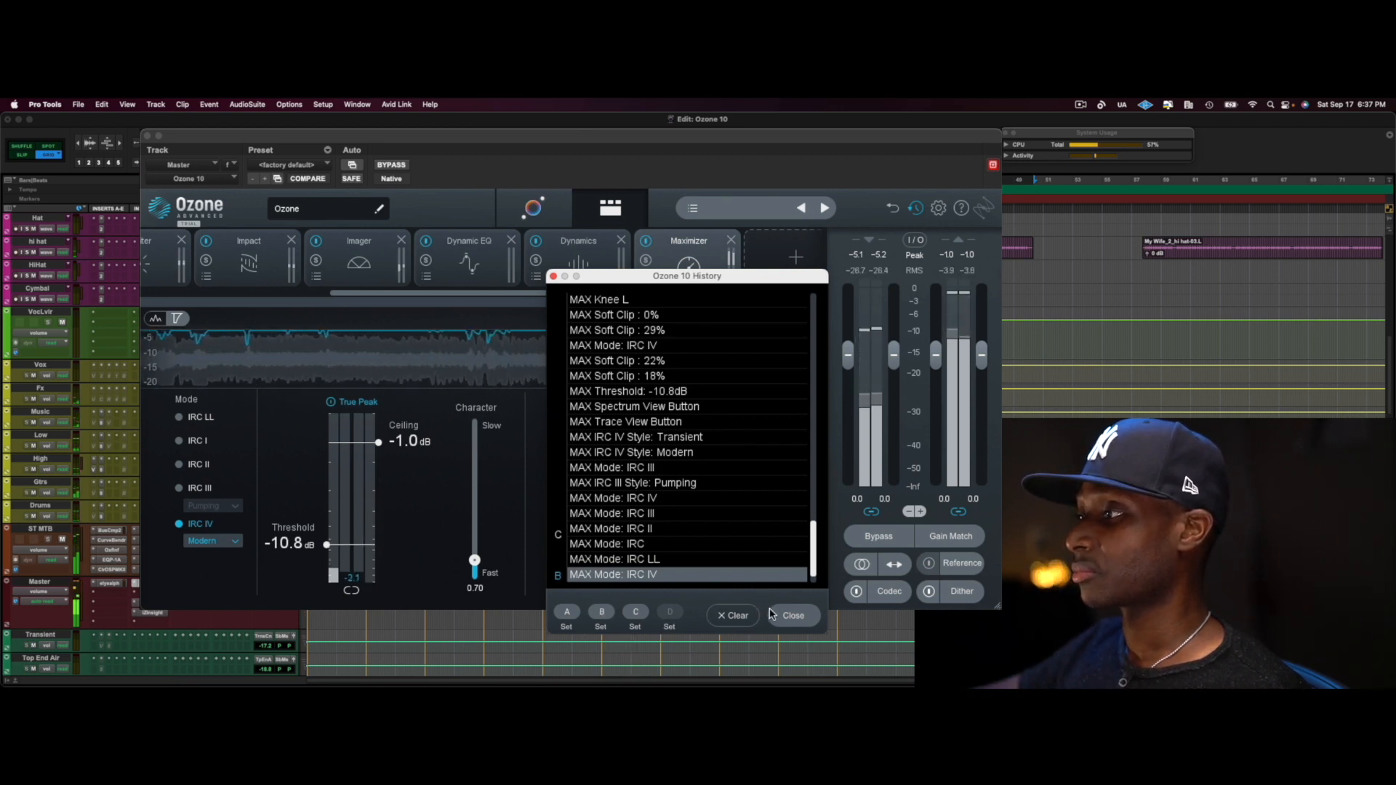
pyautogui.click(553, 276)
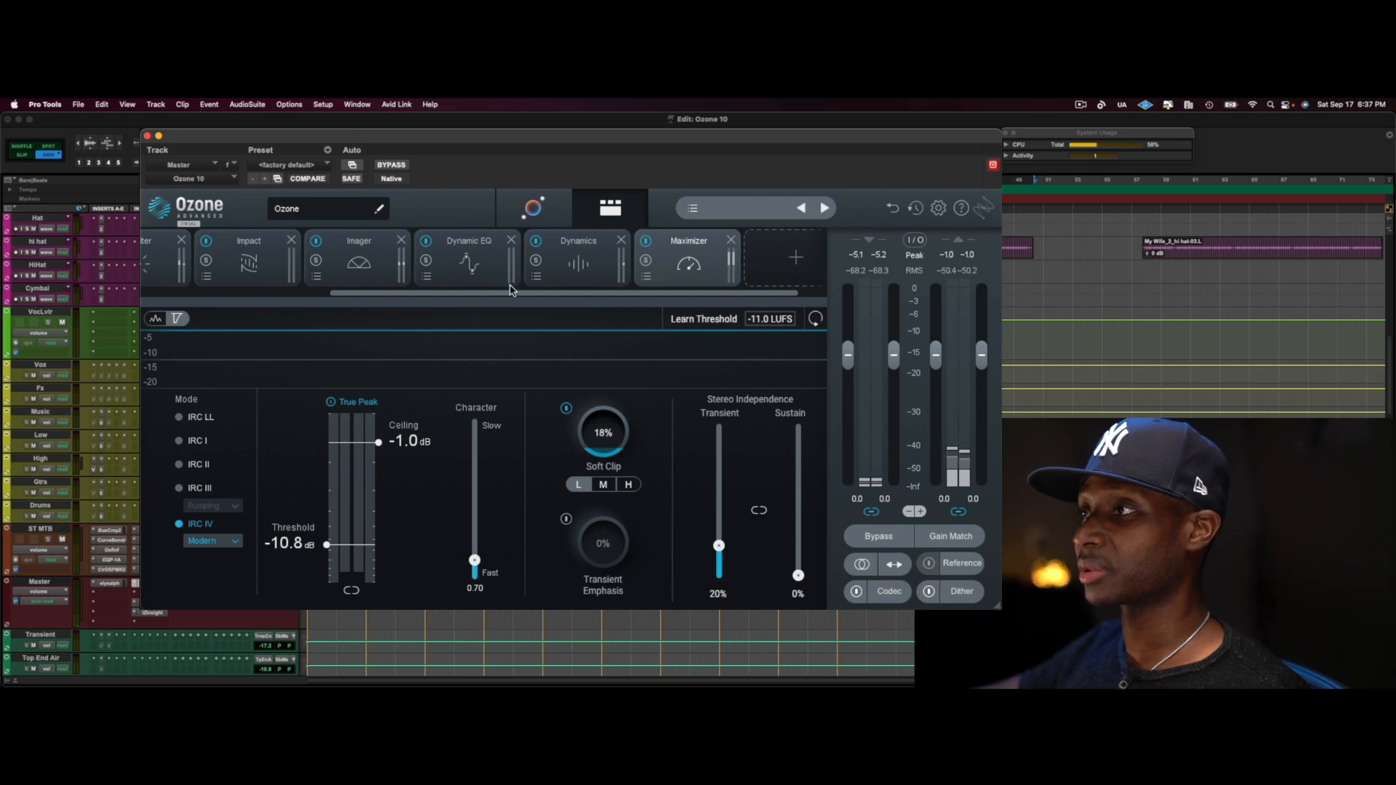
# Look over the Exciter and Equalizer 1 modules and the assistant's Tone Match view, returning to the Equalizer 1 module
pyautogui.moveTo(509, 293); pyautogui.dragTo(399, 305)
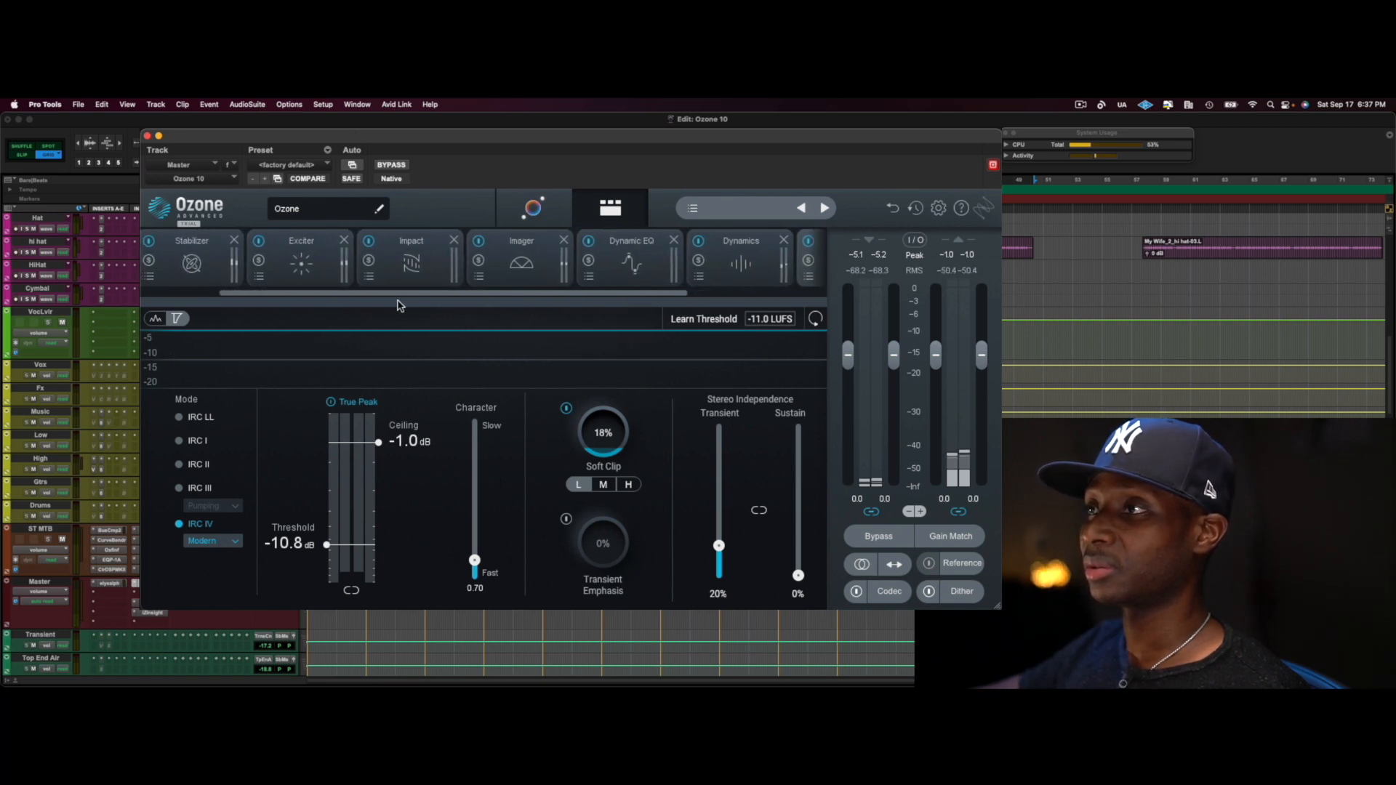
pyautogui.click(310, 262)
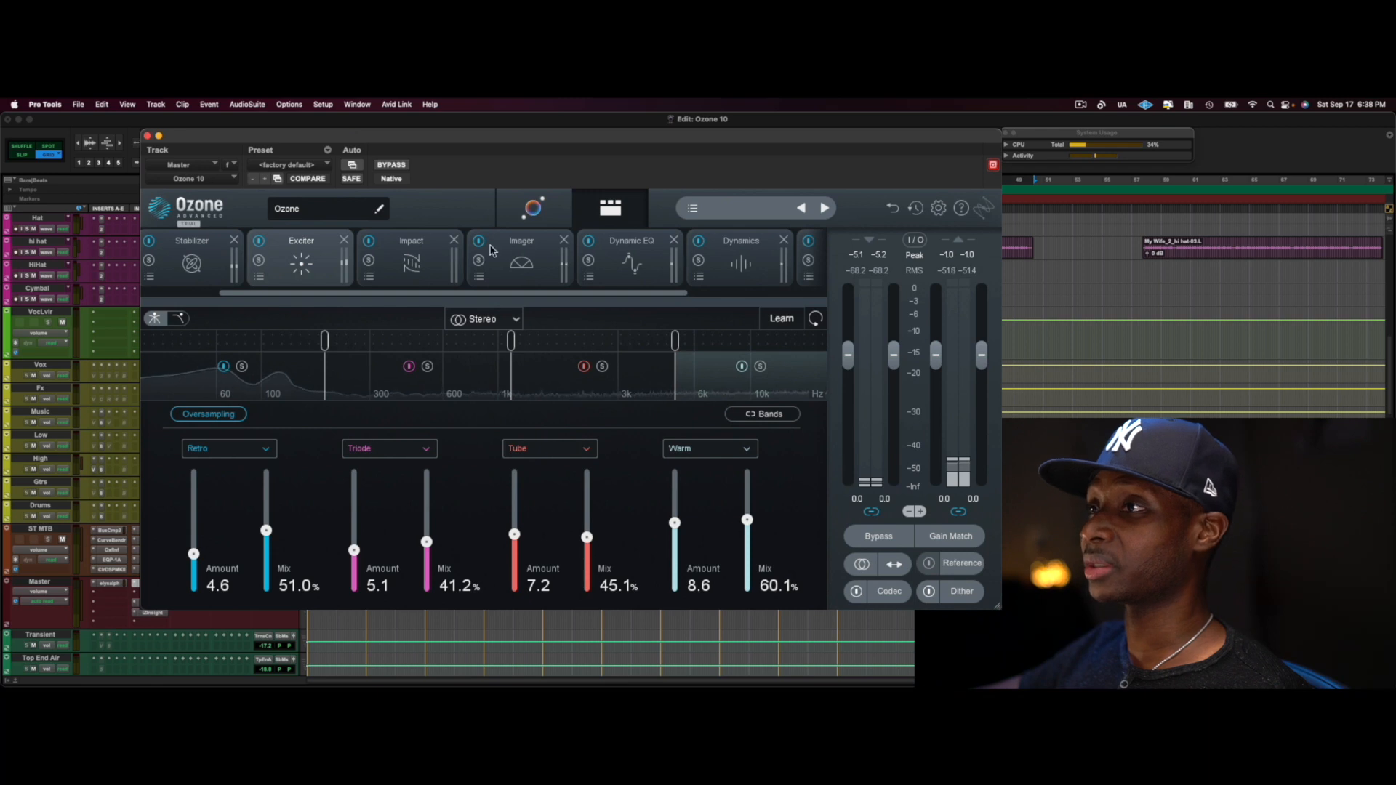
pyautogui.moveTo(272, 293); pyautogui.dragTo(195, 299)
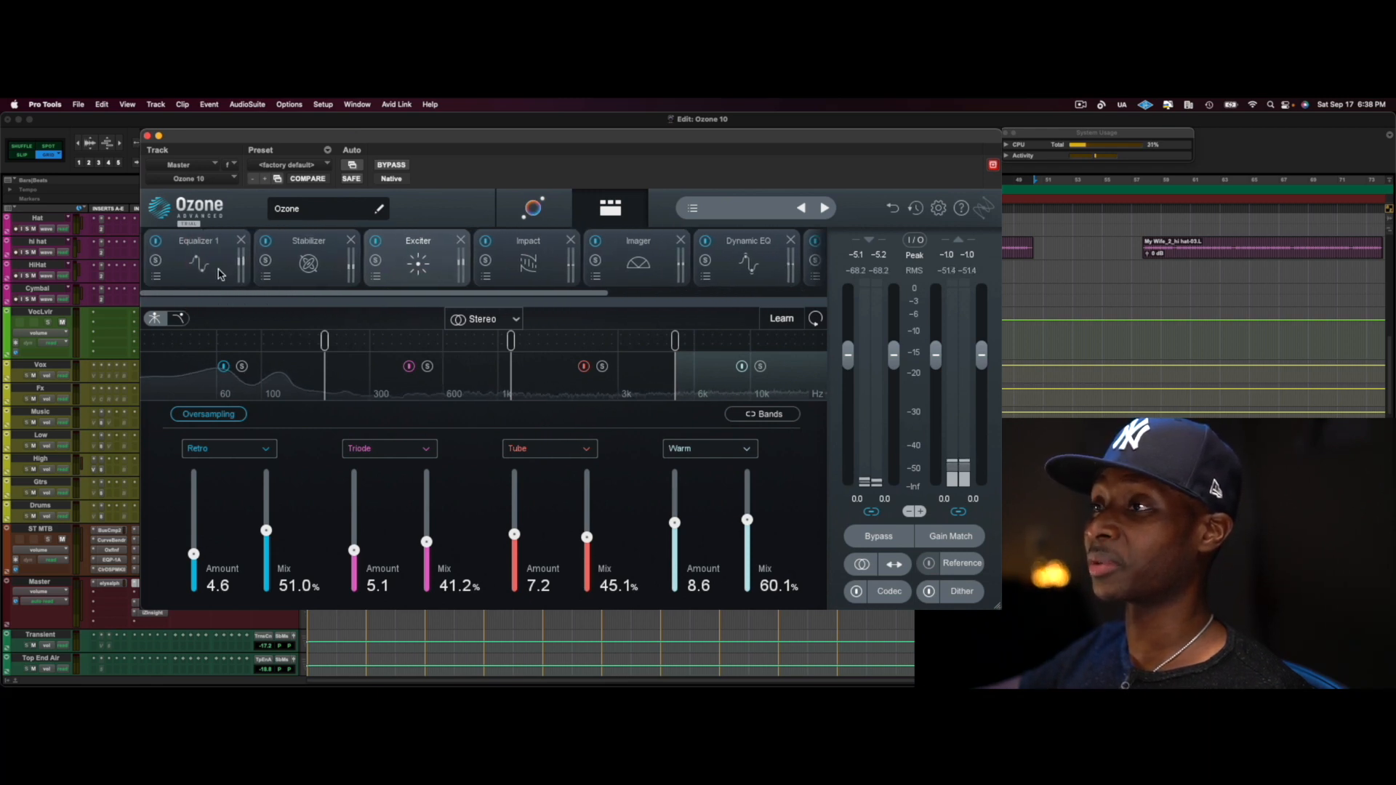
pyautogui.click(195, 263)
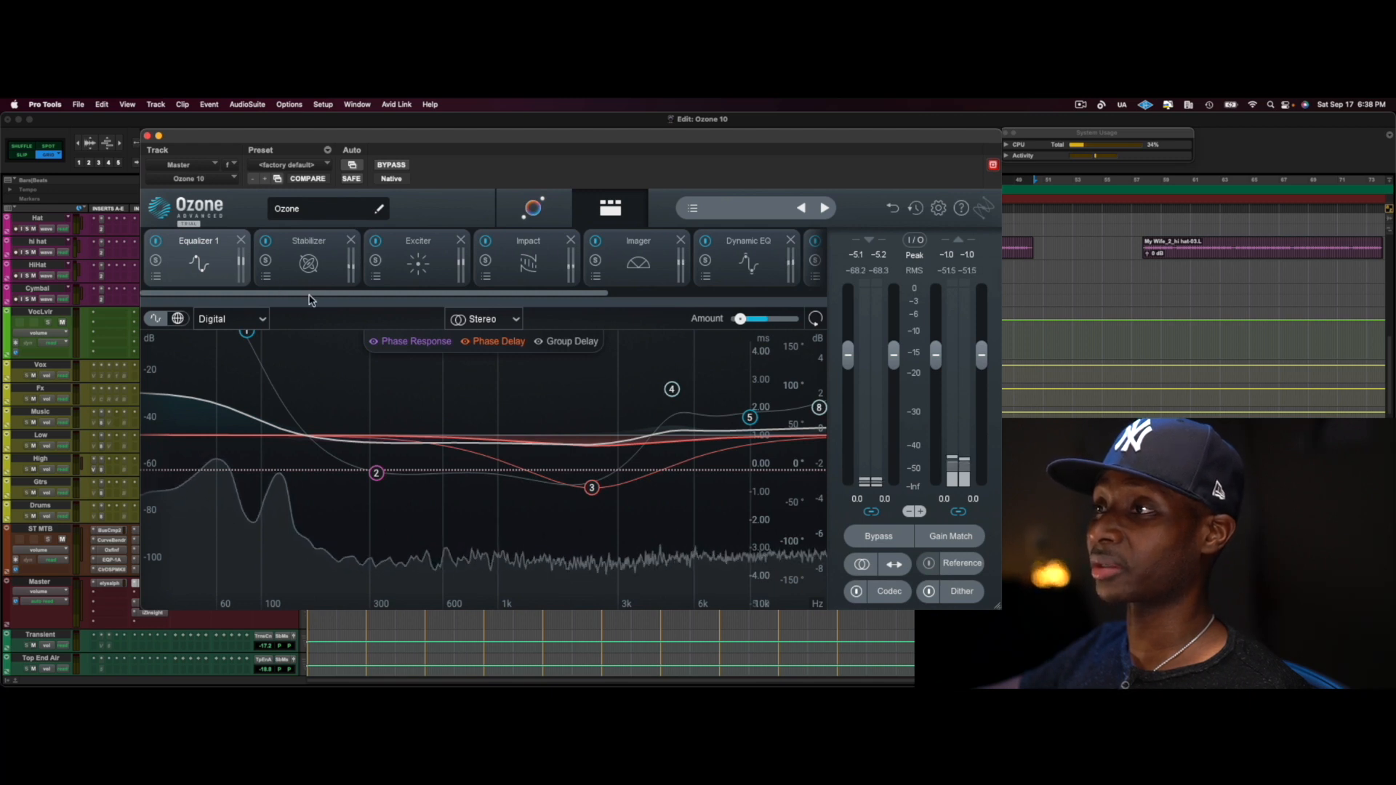
pyautogui.click(538, 209)
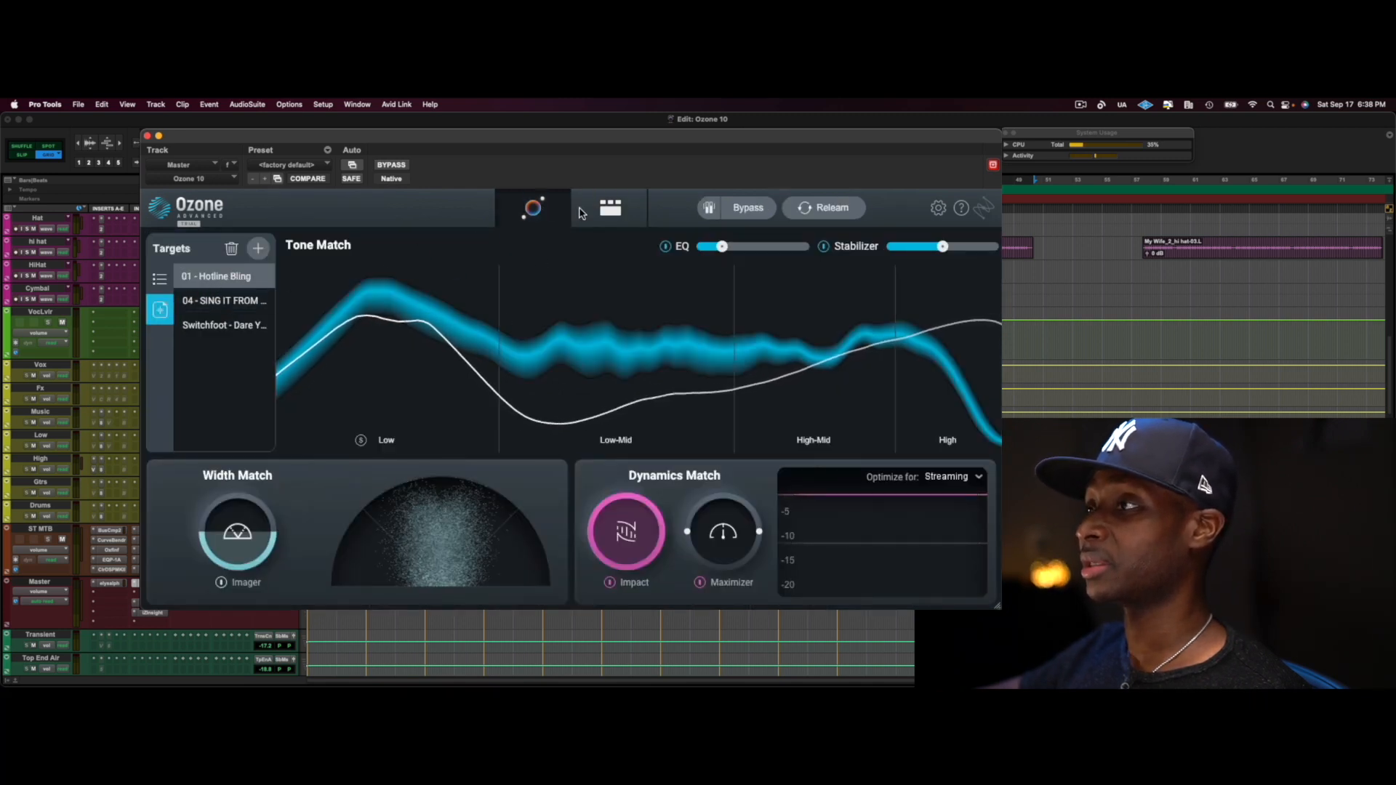
pyautogui.click(610, 207)
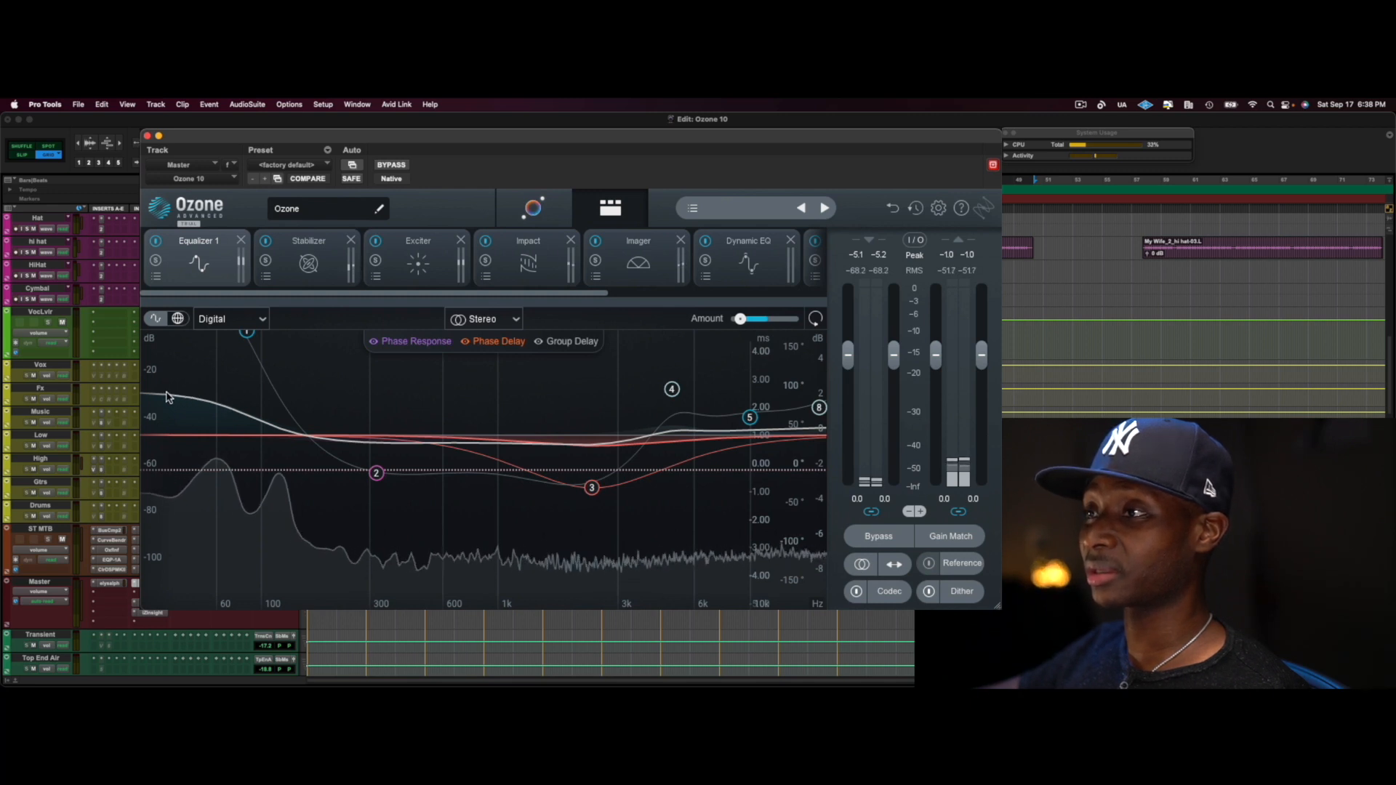
# Enable Show reference spectrum in the I/O meter options and close the options
pyautogui.click(915, 241)
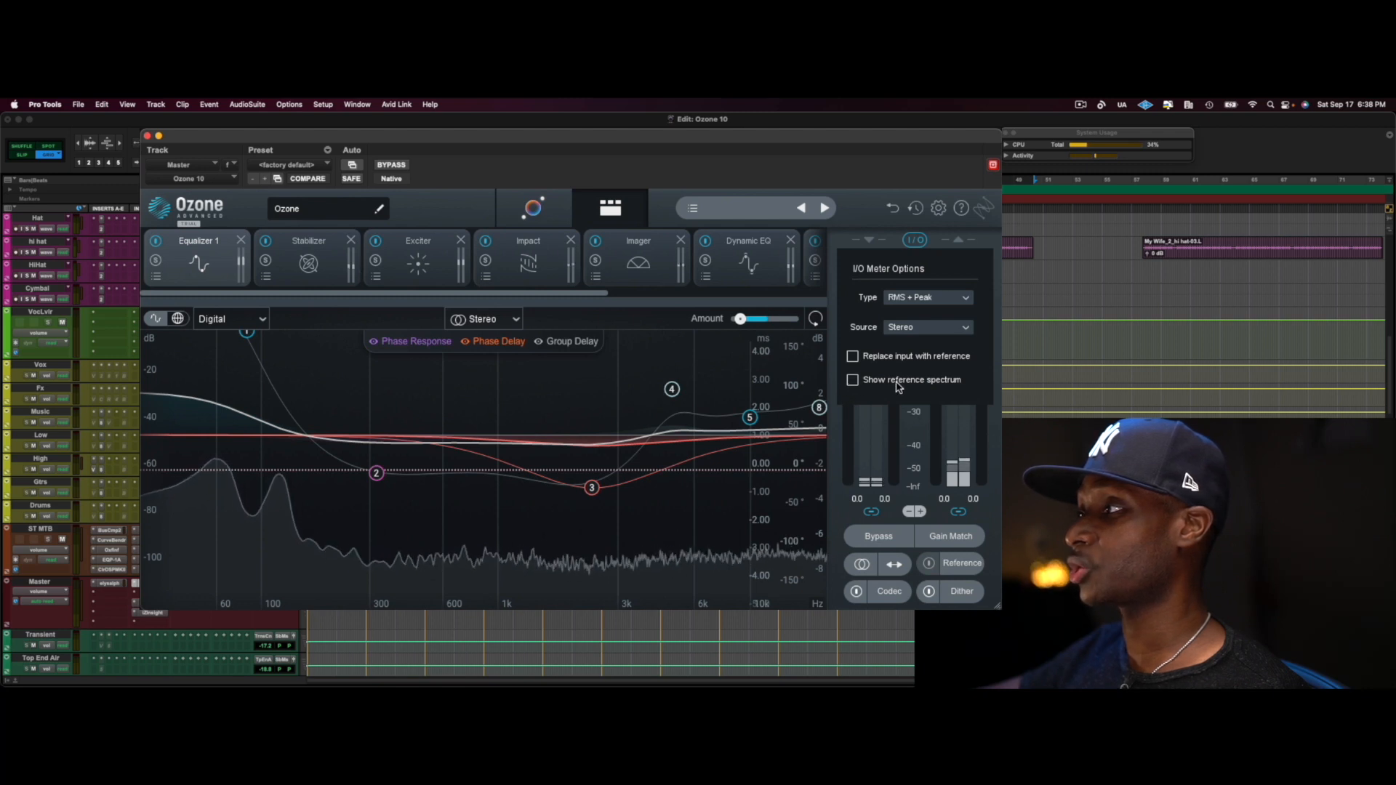
pyautogui.click(853, 381)
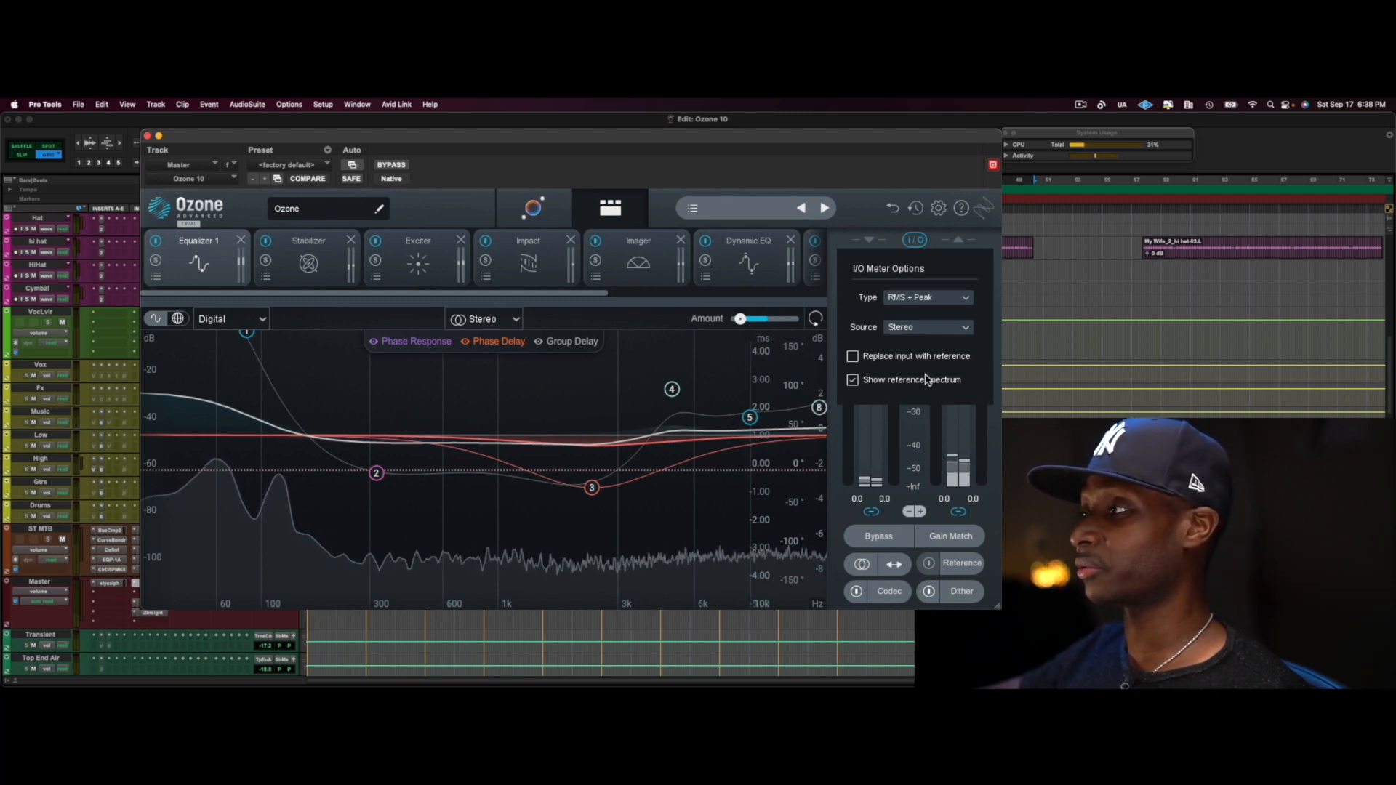
pyautogui.click(918, 240)
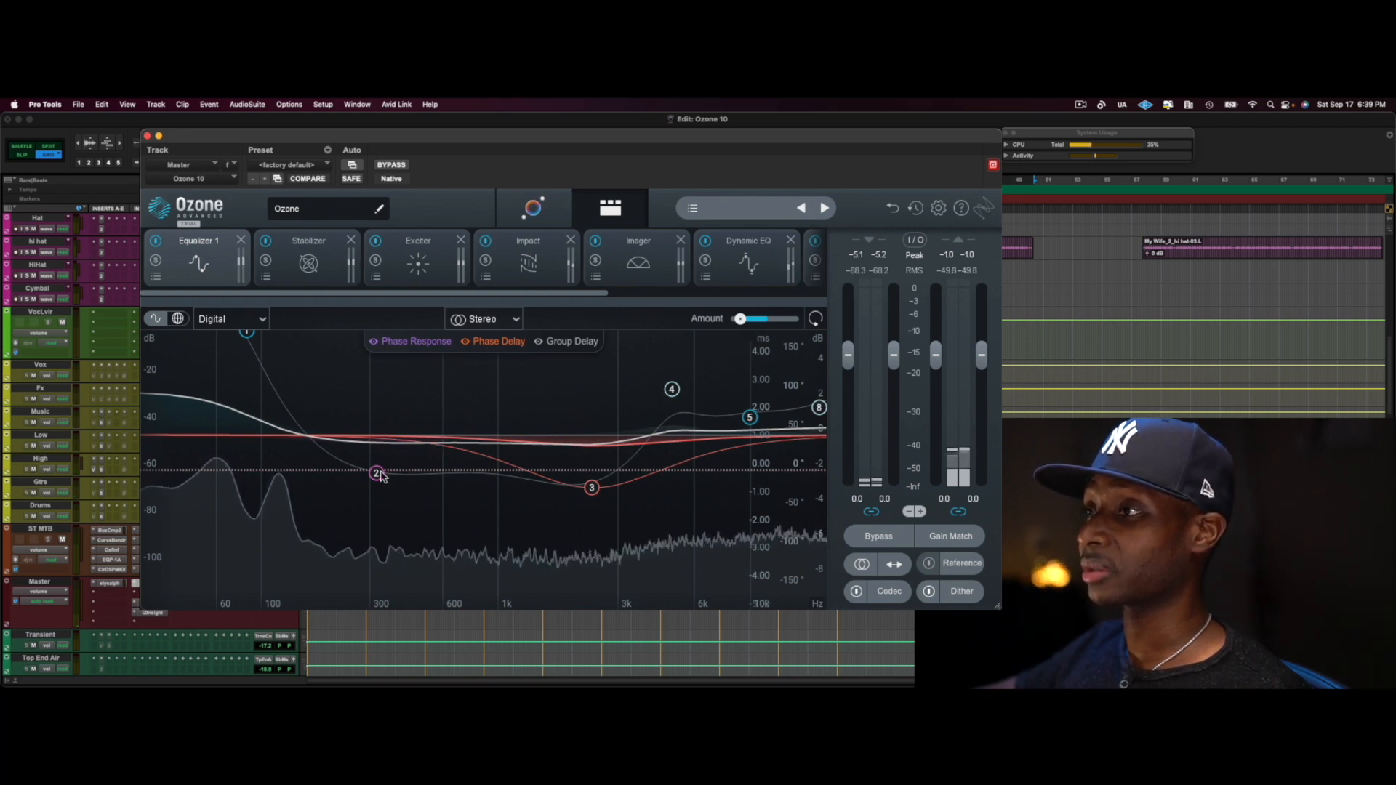
# Switch Equalizer 1 to Analog mode and back to Digital
pyautogui.click(261, 320)
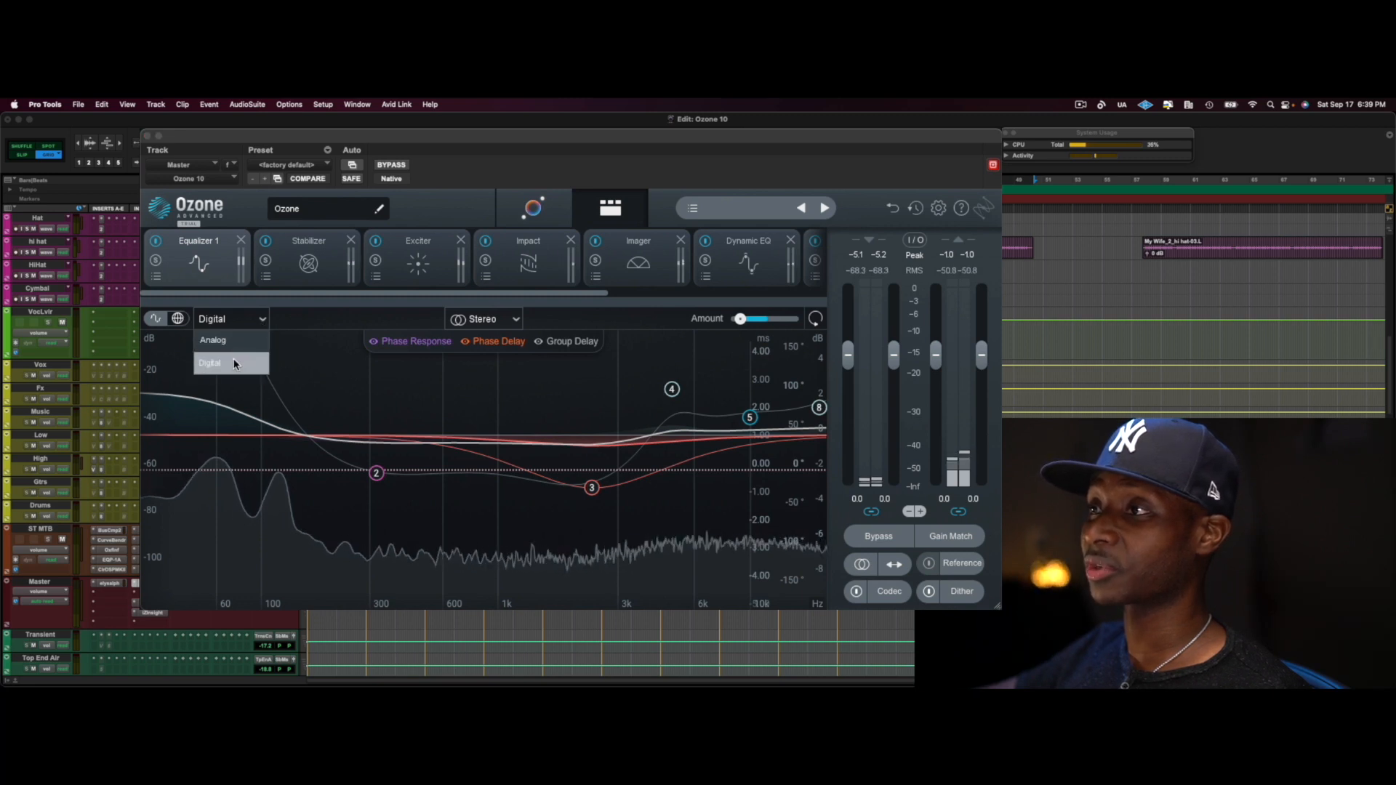
pyautogui.click(233, 363)
pyautogui.click(255, 322)
pyautogui.click(240, 343)
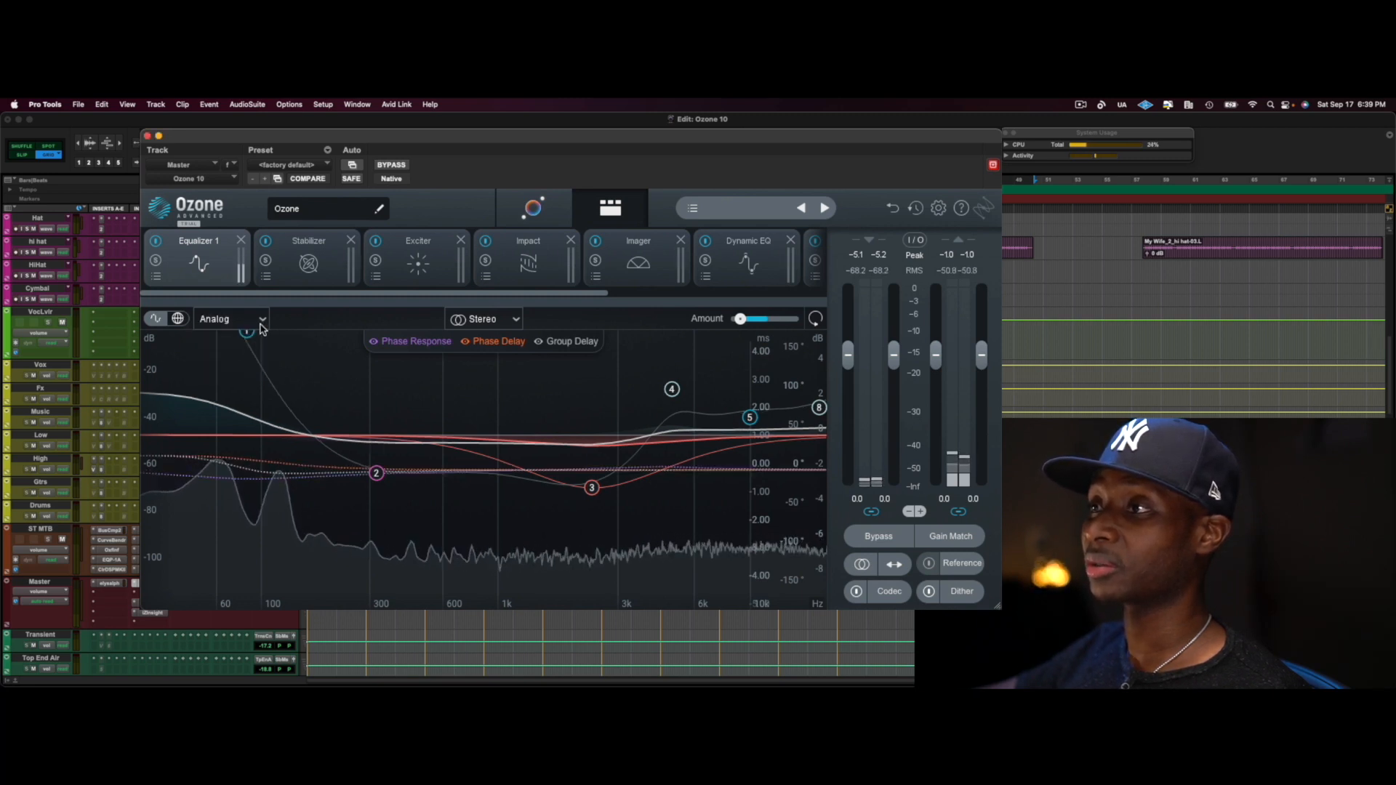
pyautogui.click(229, 362)
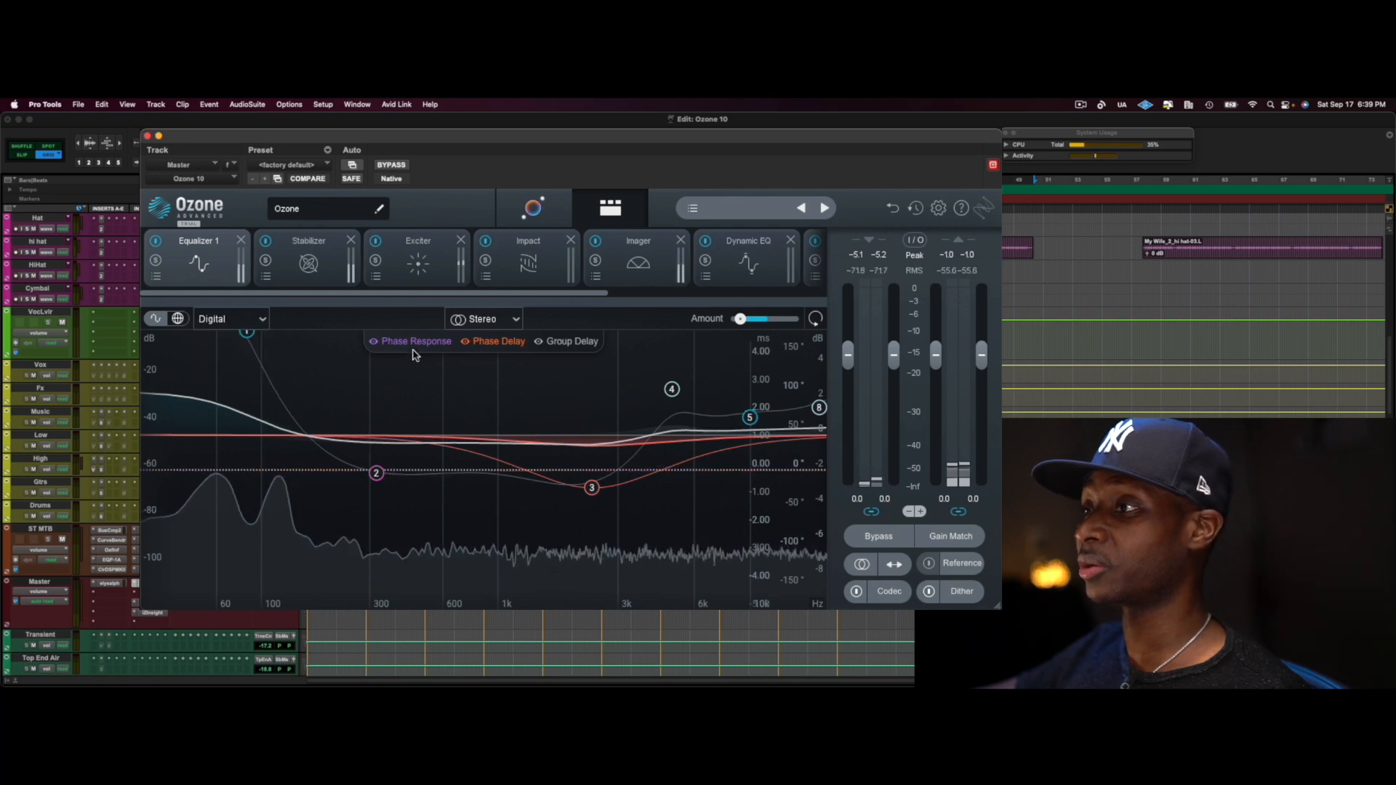
# Expand the phase control of EQ band 2, raise its phase to 100% and return it to 0%
pyautogui.click(376, 474)
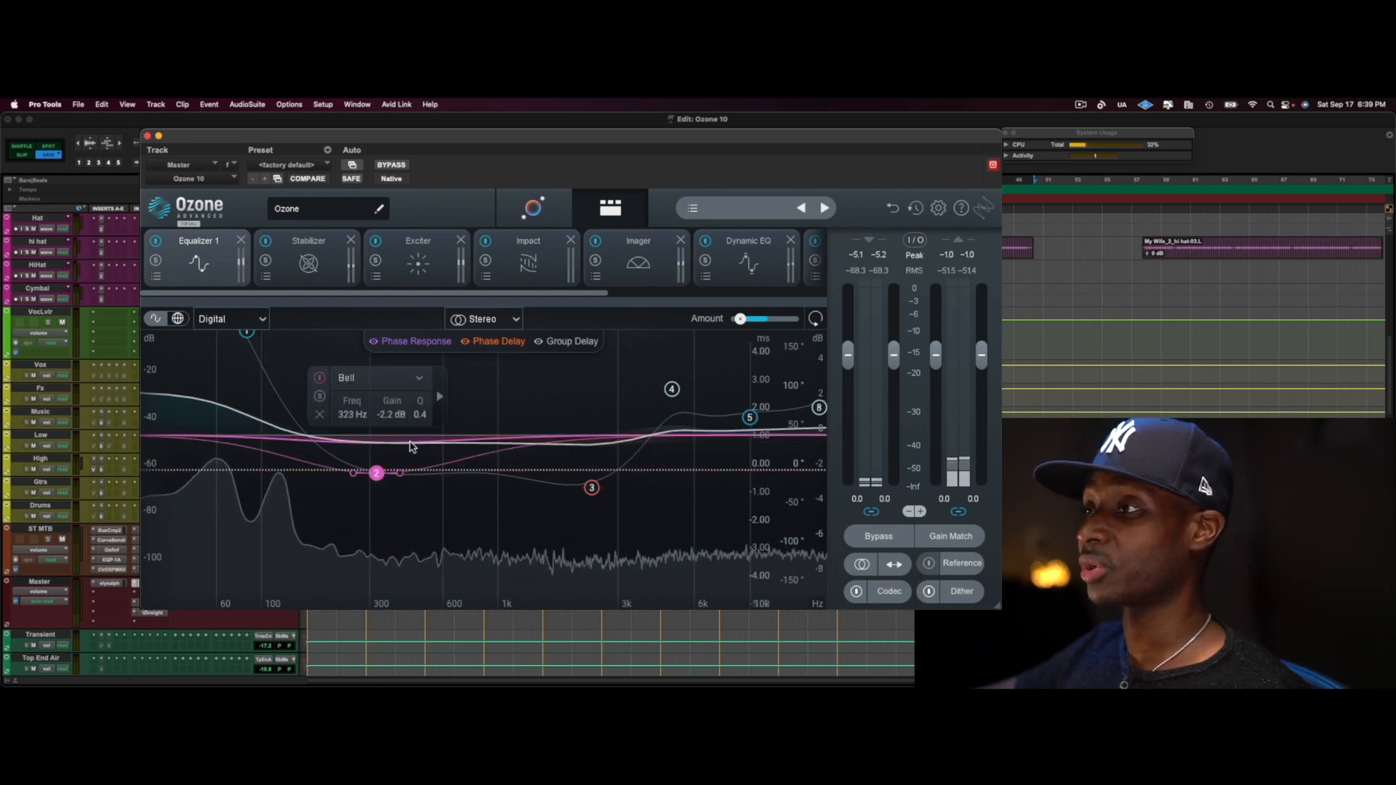
pyautogui.click(440, 398)
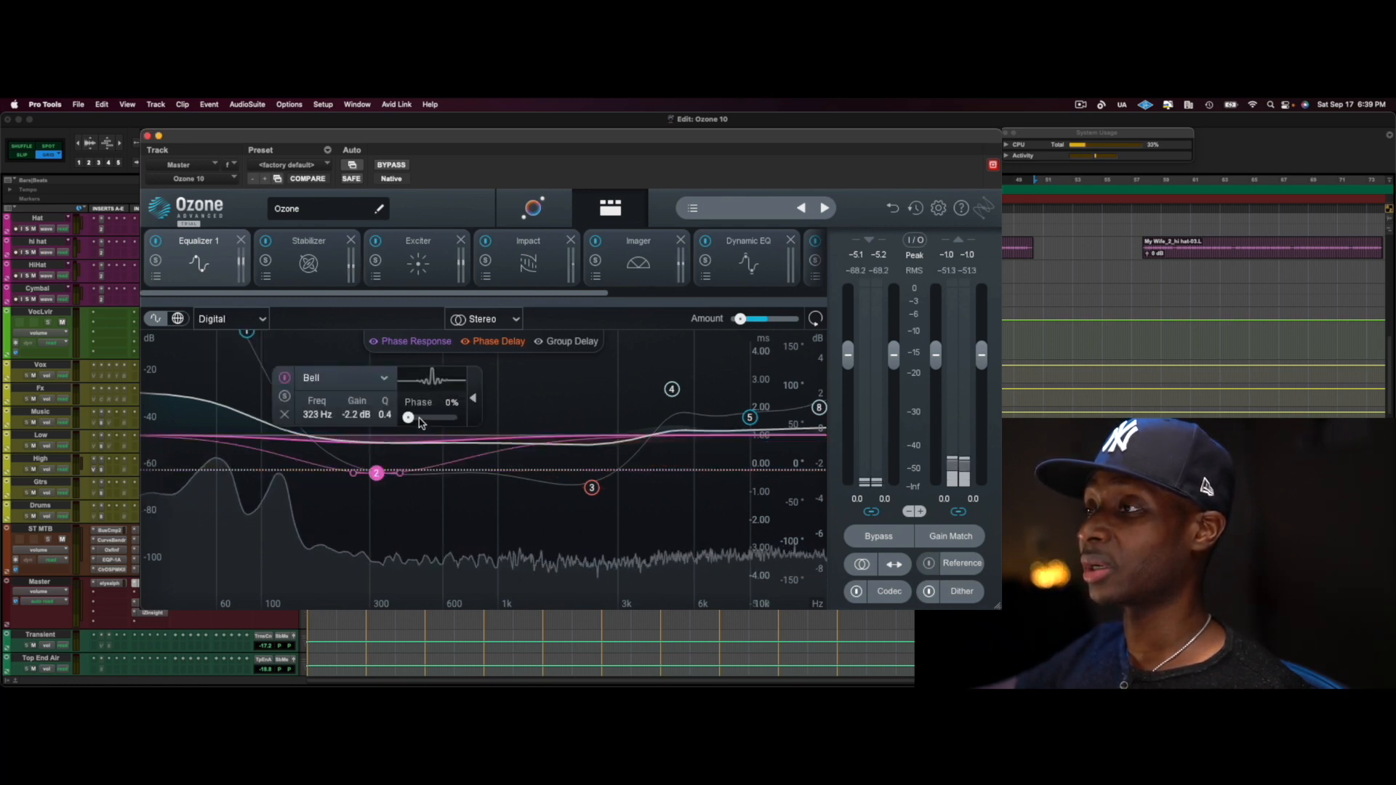
pyautogui.moveTo(411, 418)
pyautogui.mouseDown()
pyautogui.moveTo(426, 419)
pyautogui.moveTo(409, 419)
pyautogui.mouseUp()
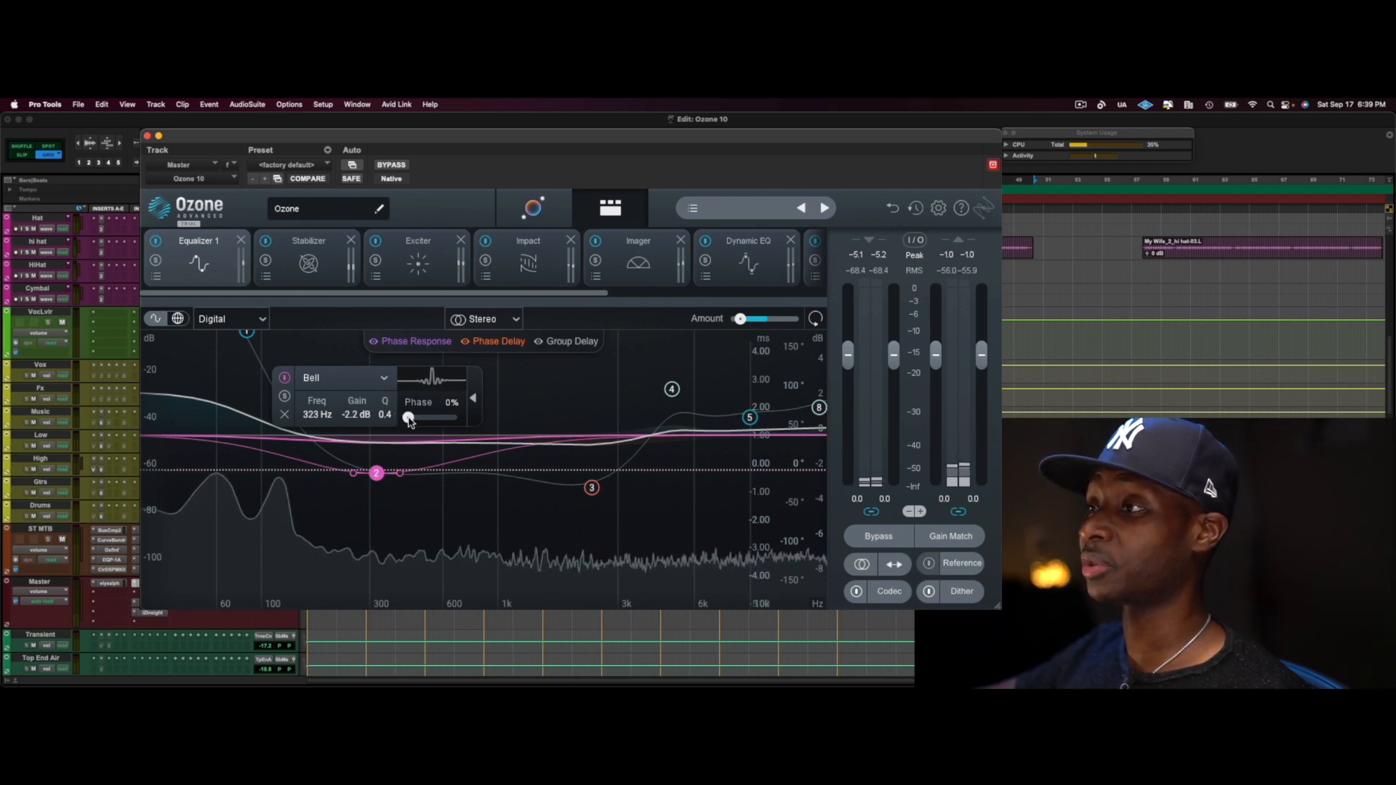
pyautogui.moveTo(409, 420); pyautogui.dragTo(461, 416)
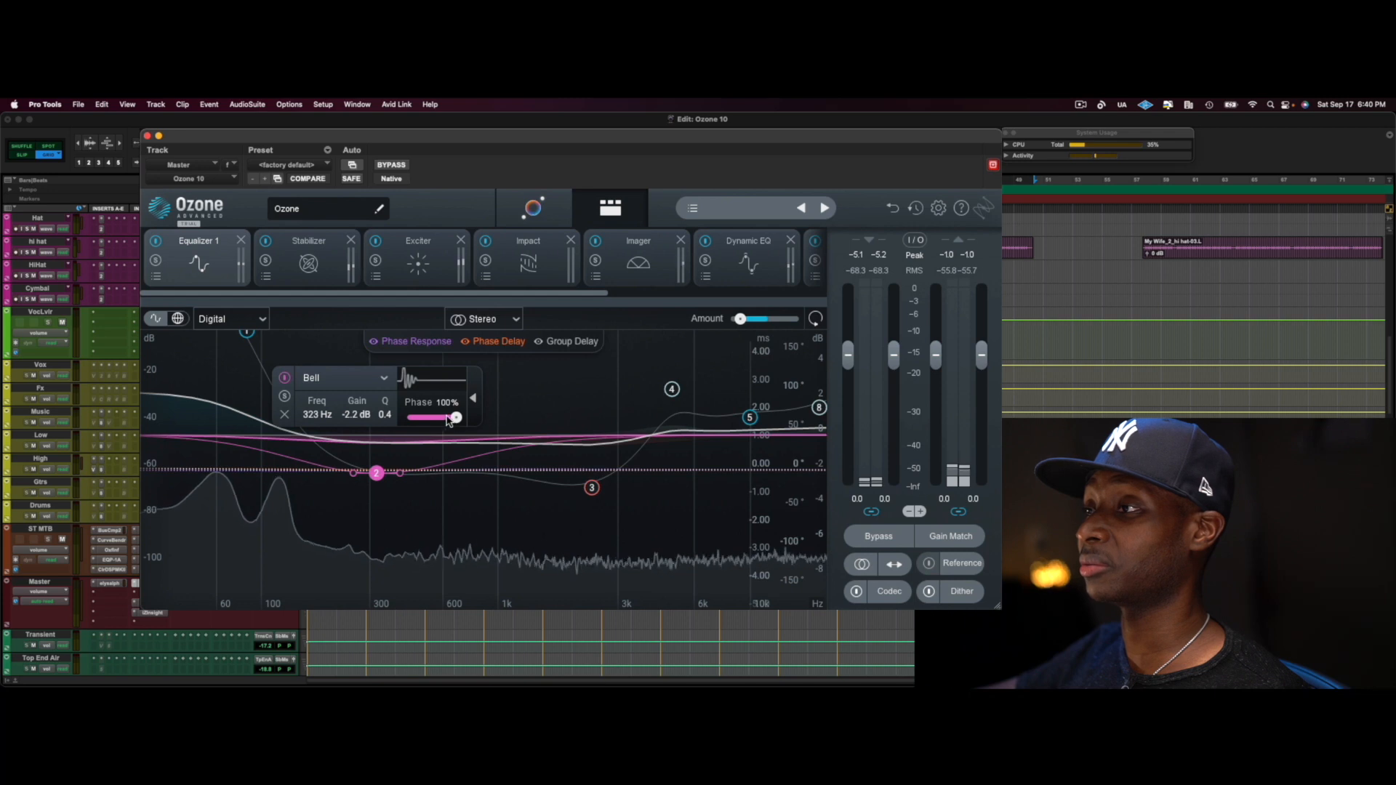
pyautogui.moveTo(456, 417); pyautogui.dragTo(399, 420)
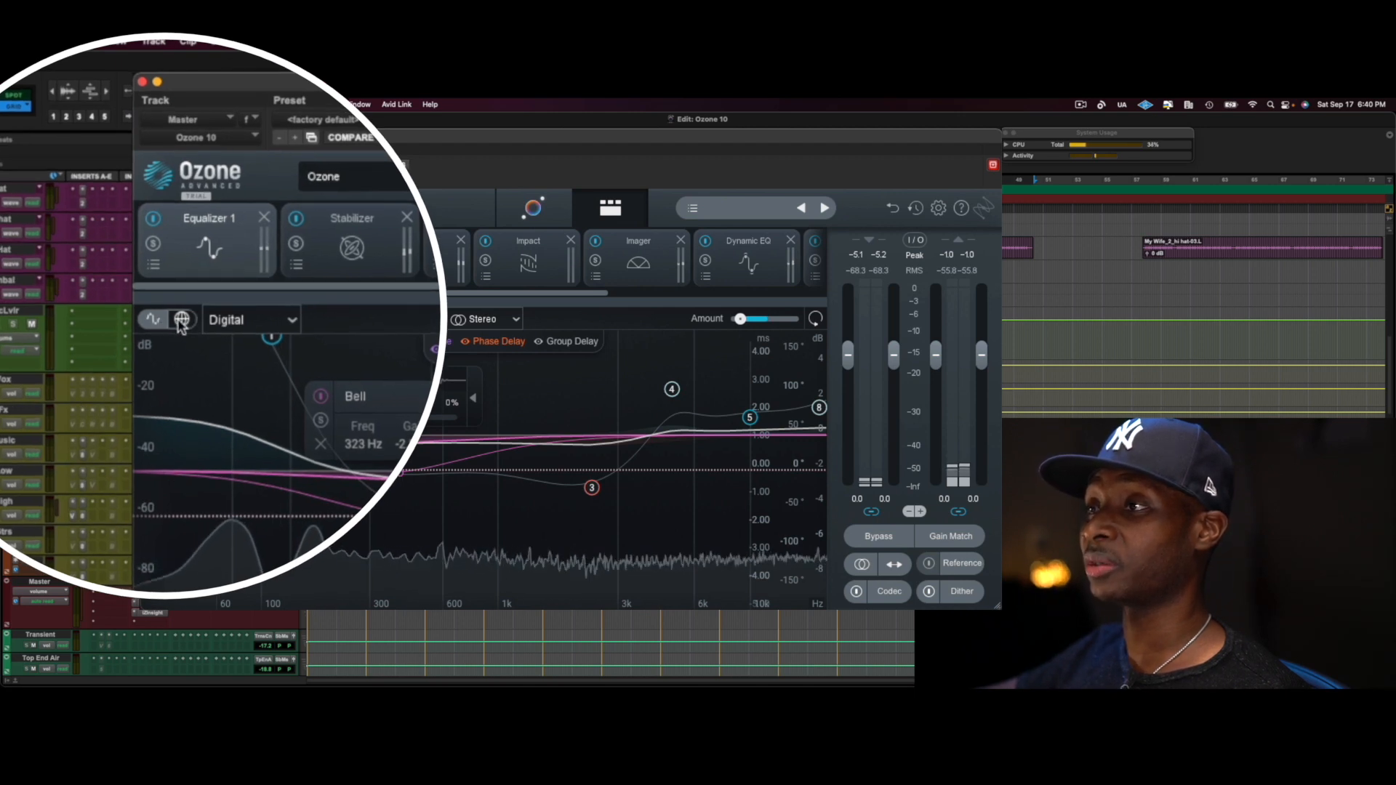
# Show the all-bands table of Equalizer 1, set its mode to Analog and return to the curve view
pyautogui.click(185, 320)
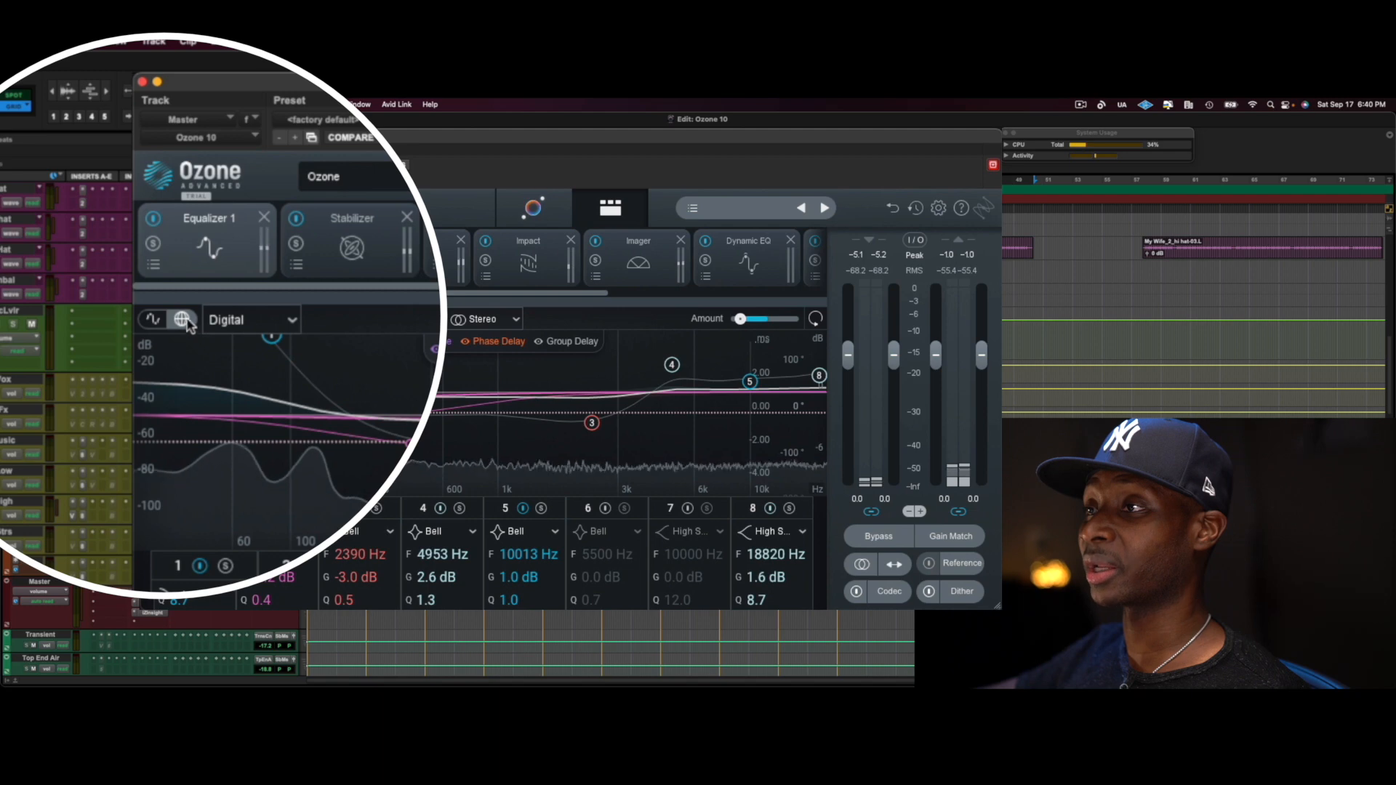
pyautogui.click(251, 319)
pyautogui.click(218, 356)
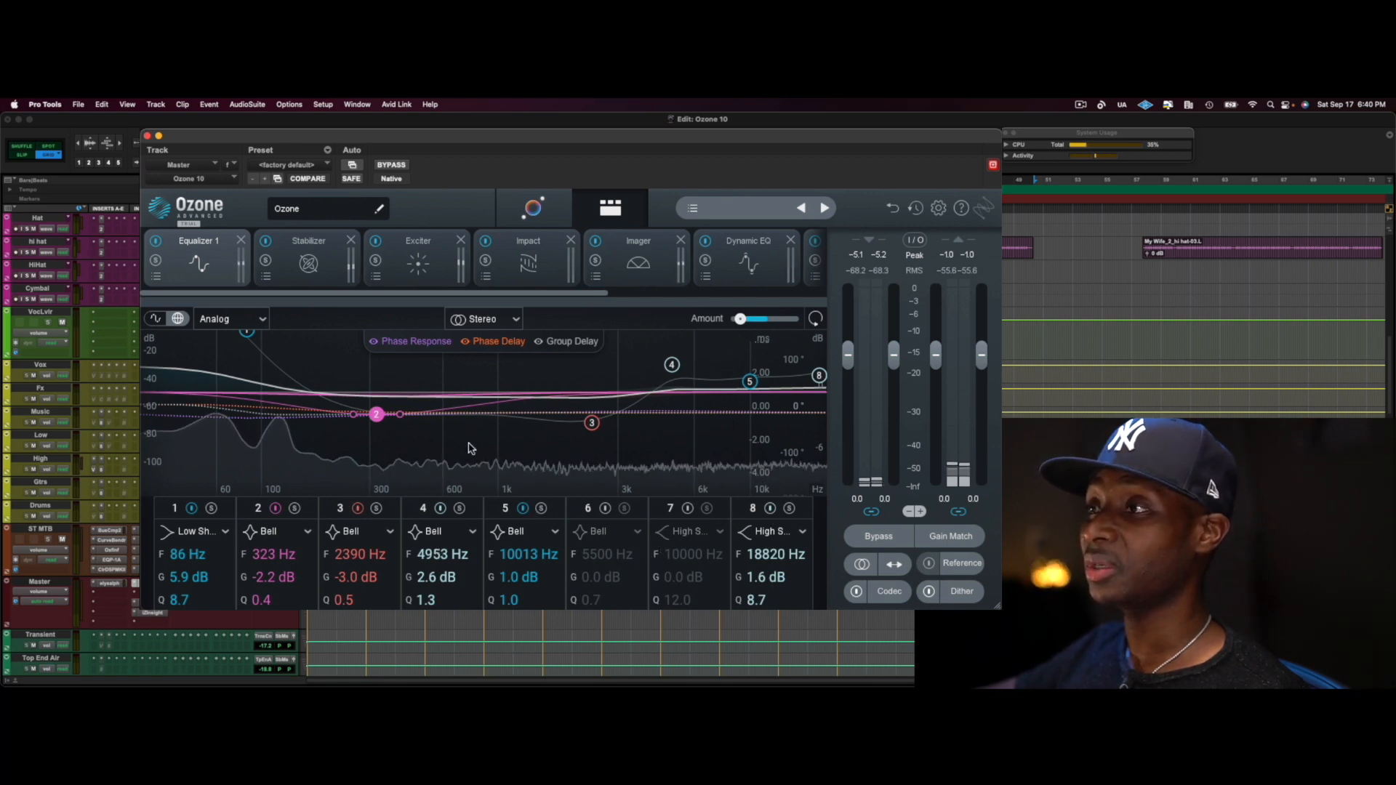
pyautogui.click(156, 320)
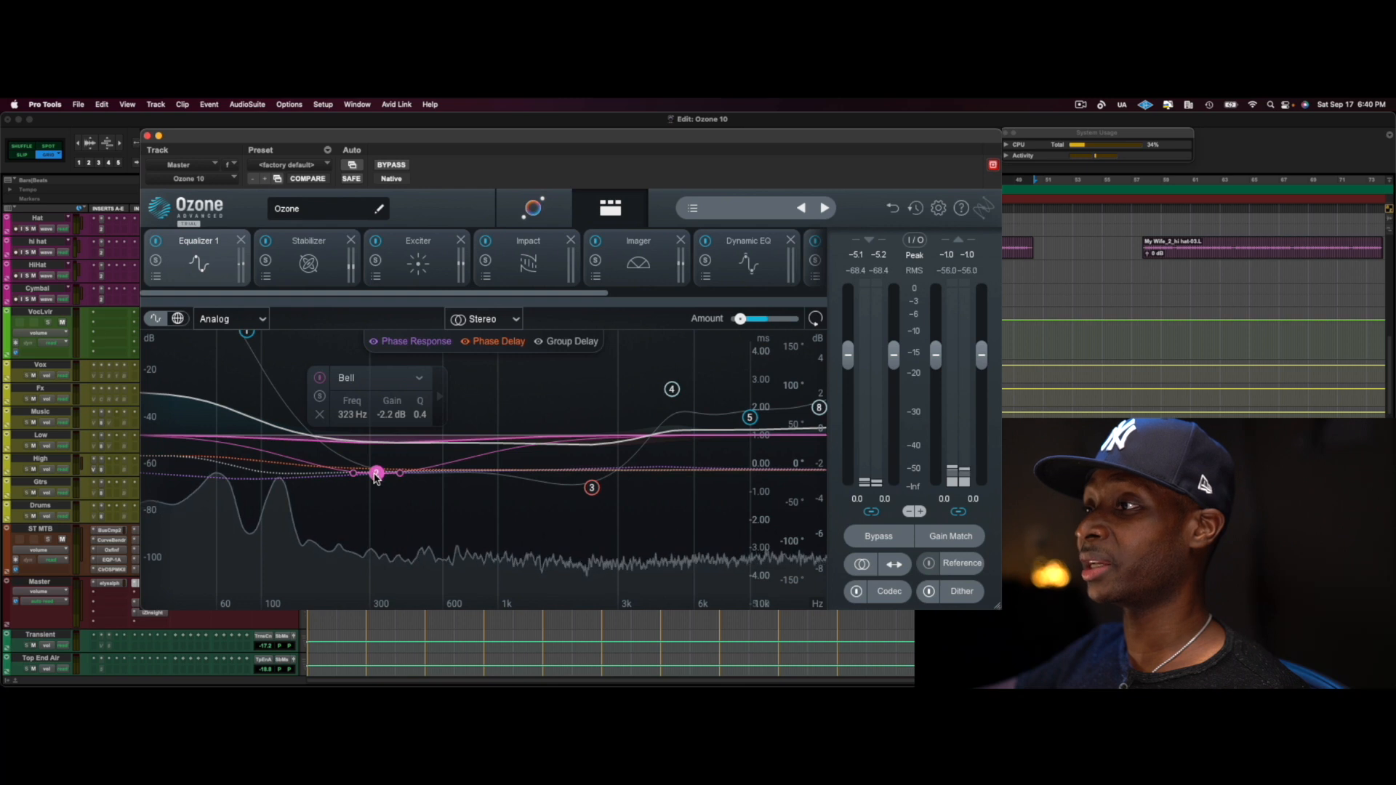
# Inspect the filter type, frequency, gain and Q of EQ bands 3 and 4
pyautogui.click(592, 487)
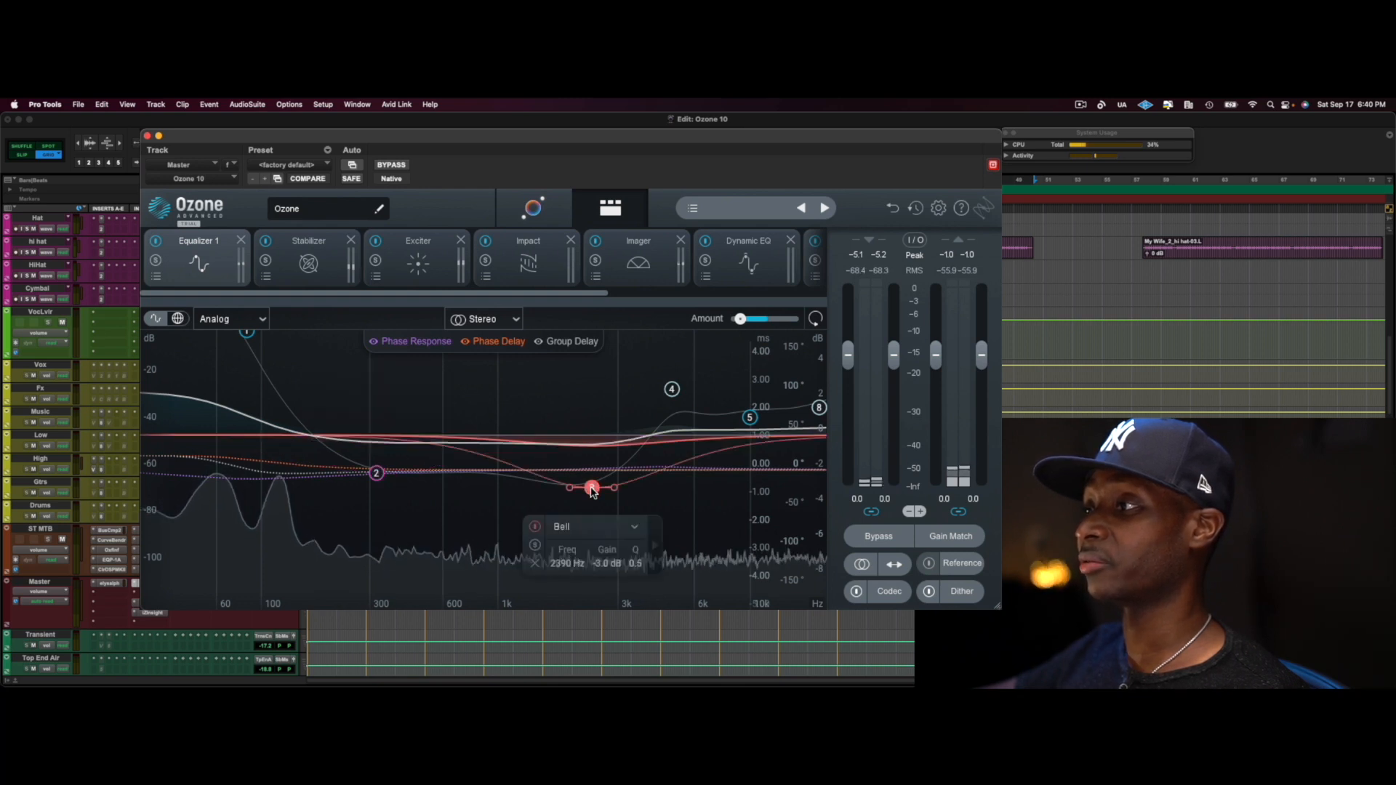
pyautogui.click(672, 389)
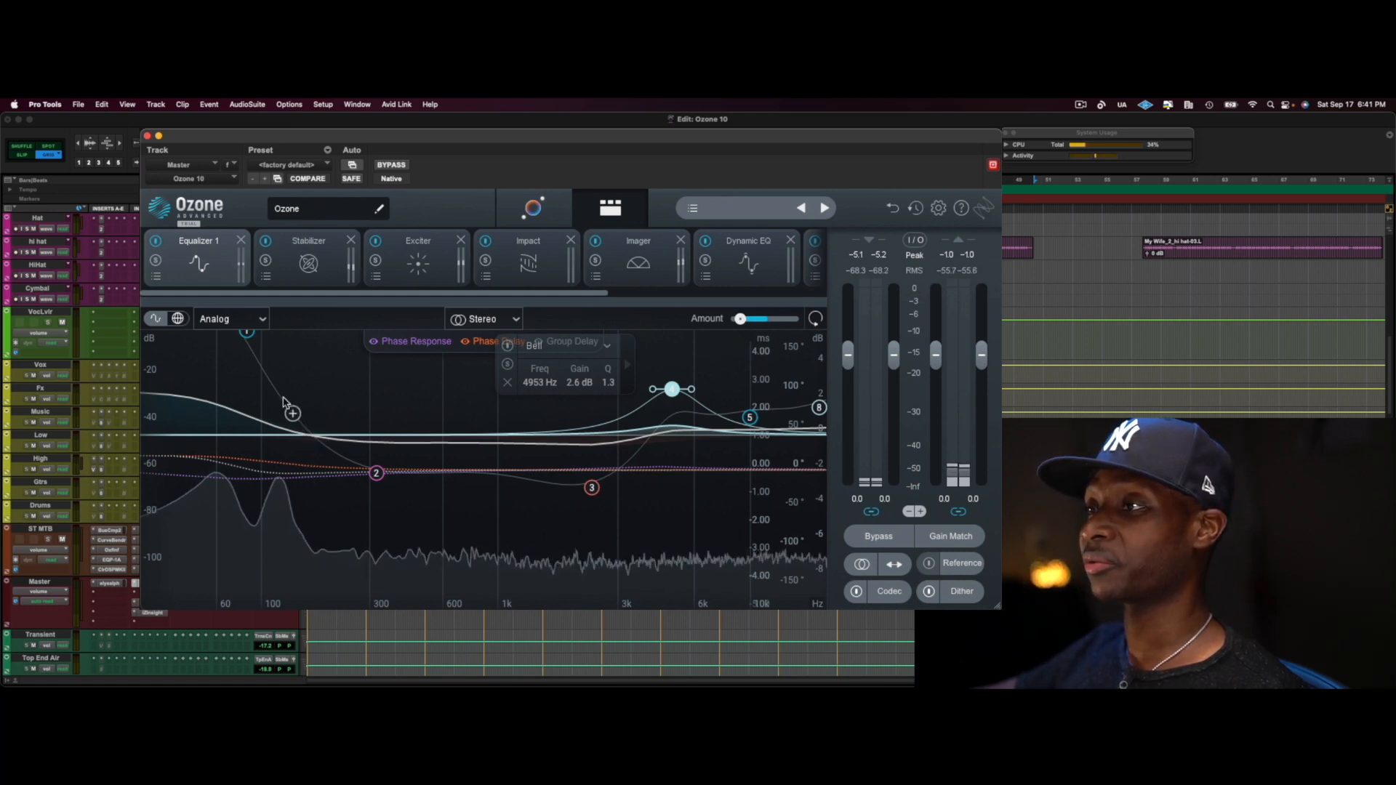
# Audition the isolated frequencies in Equalizer 1 by sweeping the solo filter from lows to highs during playback, and stop playback
pyautogui.keyDown('alt'); pyautogui.click(370, 371); pyautogui.keyUp('alt')
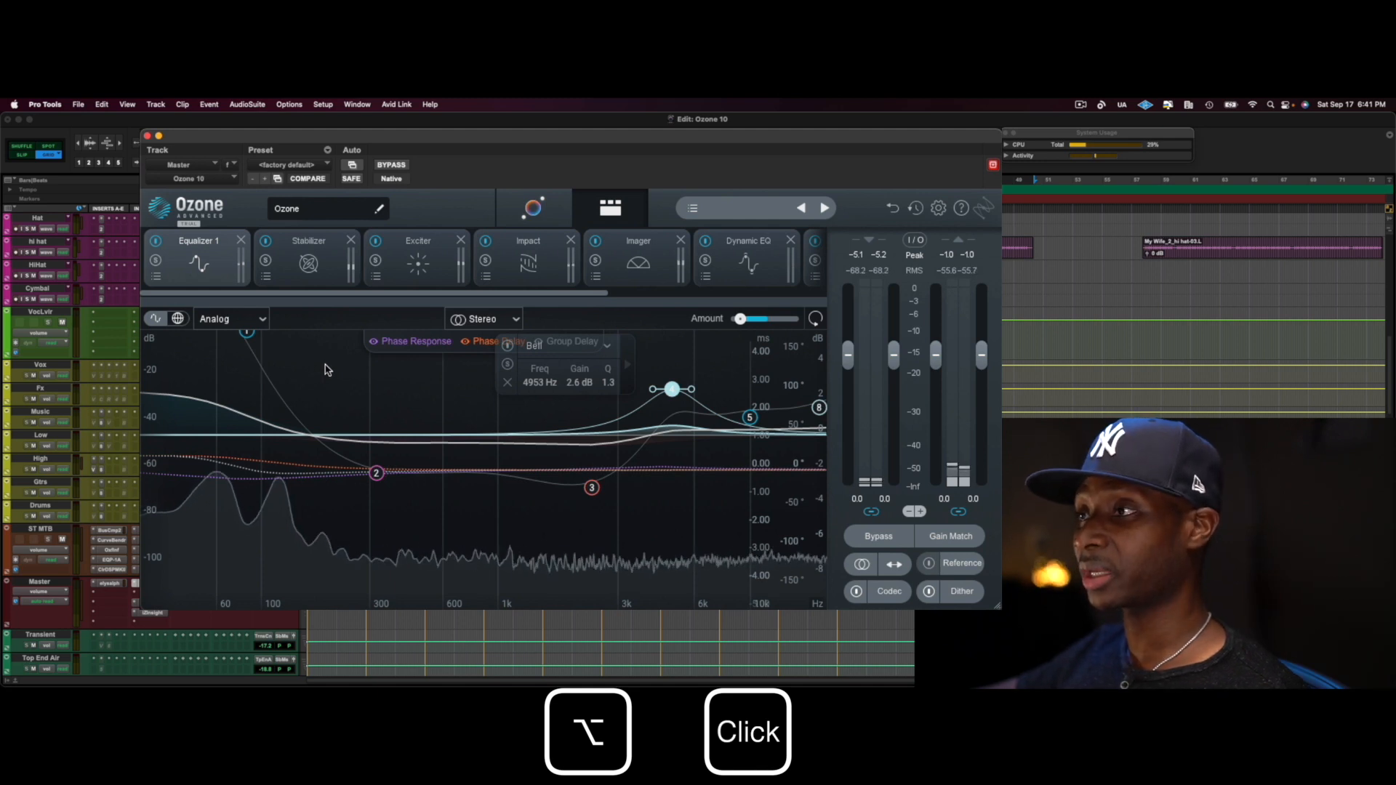
pyautogui.moveTo(324, 368)
pyautogui.mouseDown()
pyautogui.moveTo(364, 372)
pyautogui.moveTo(205, 352)
pyautogui.moveTo(793, 361)
pyautogui.moveTo(304, 373)
pyautogui.mouseUp()
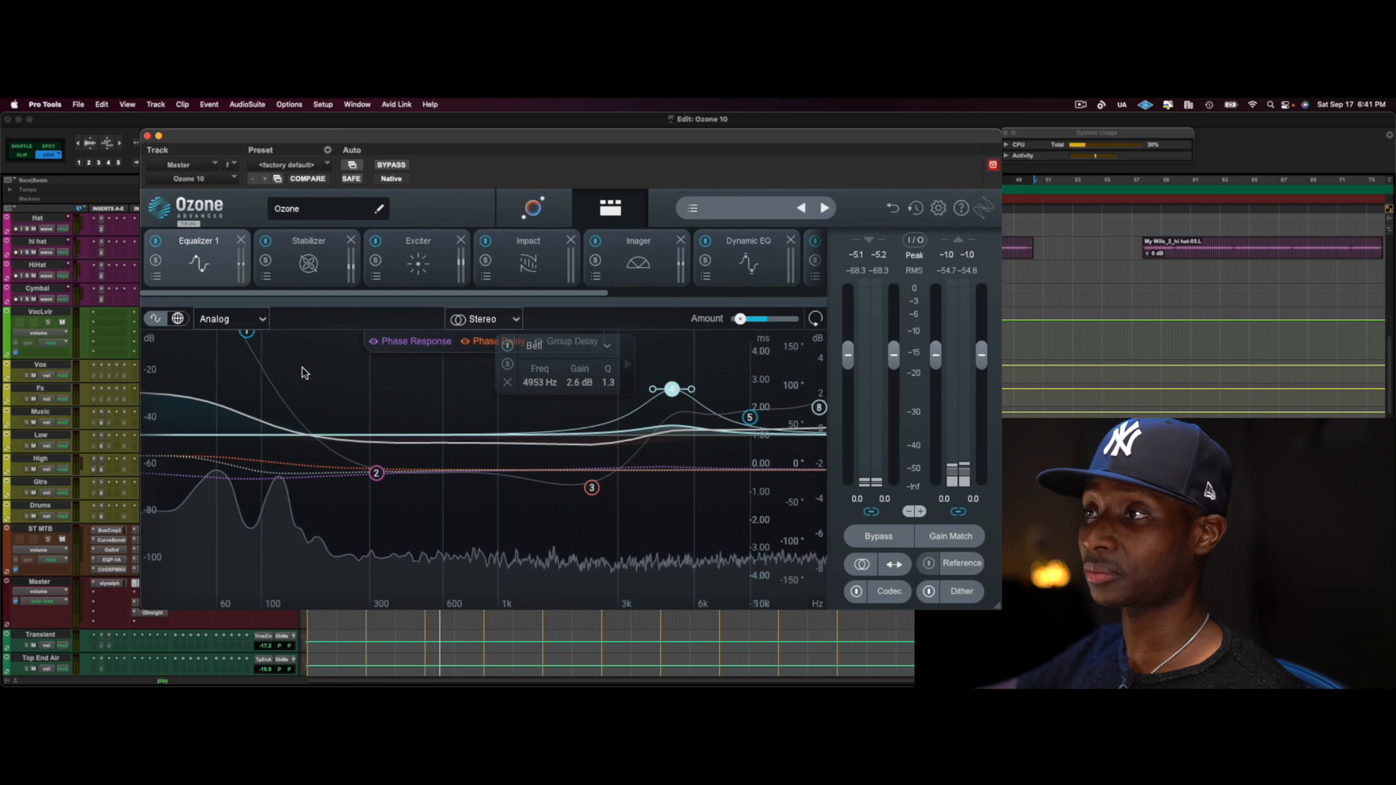
pyautogui.press('space')
pyautogui.moveTo(305, 365); pyautogui.dragTo(813, 362)
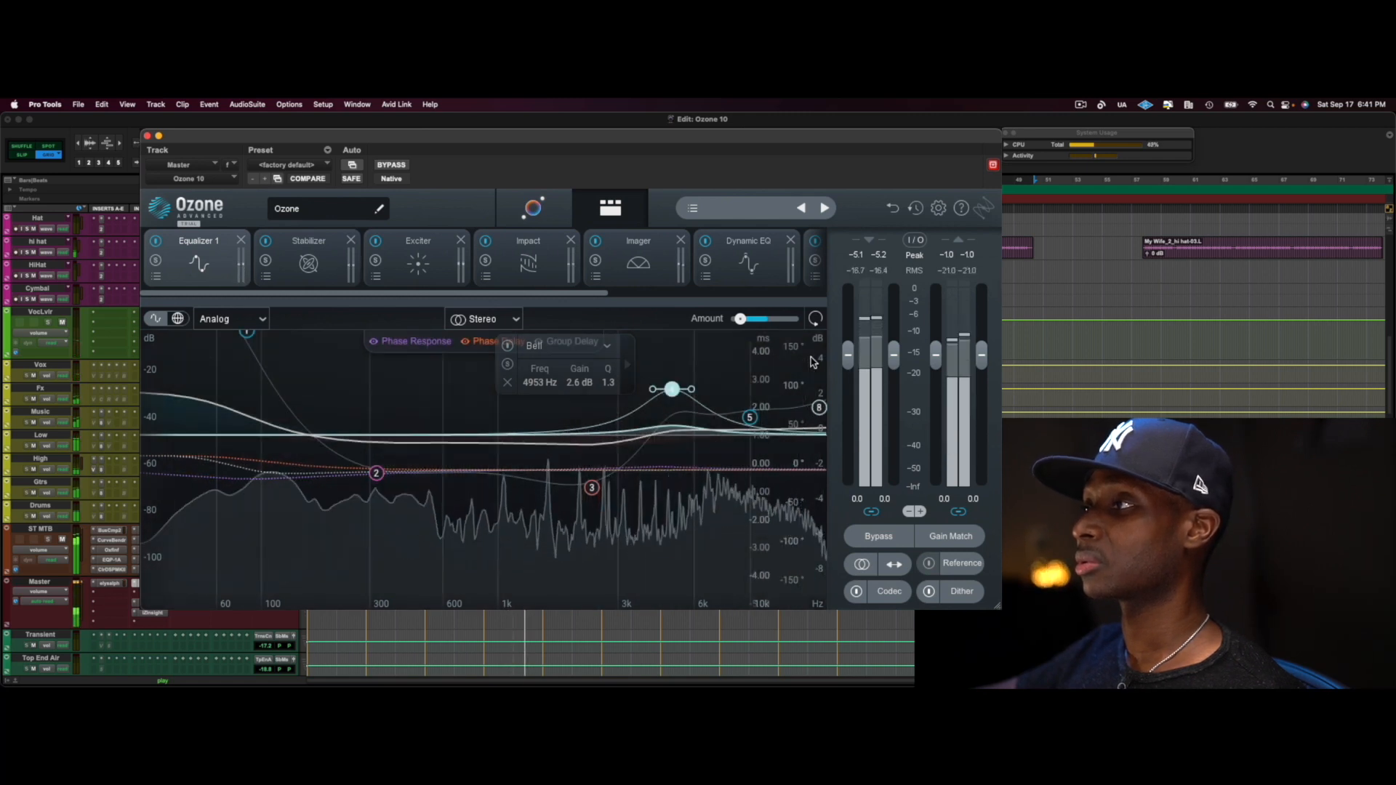
pyautogui.press('space')
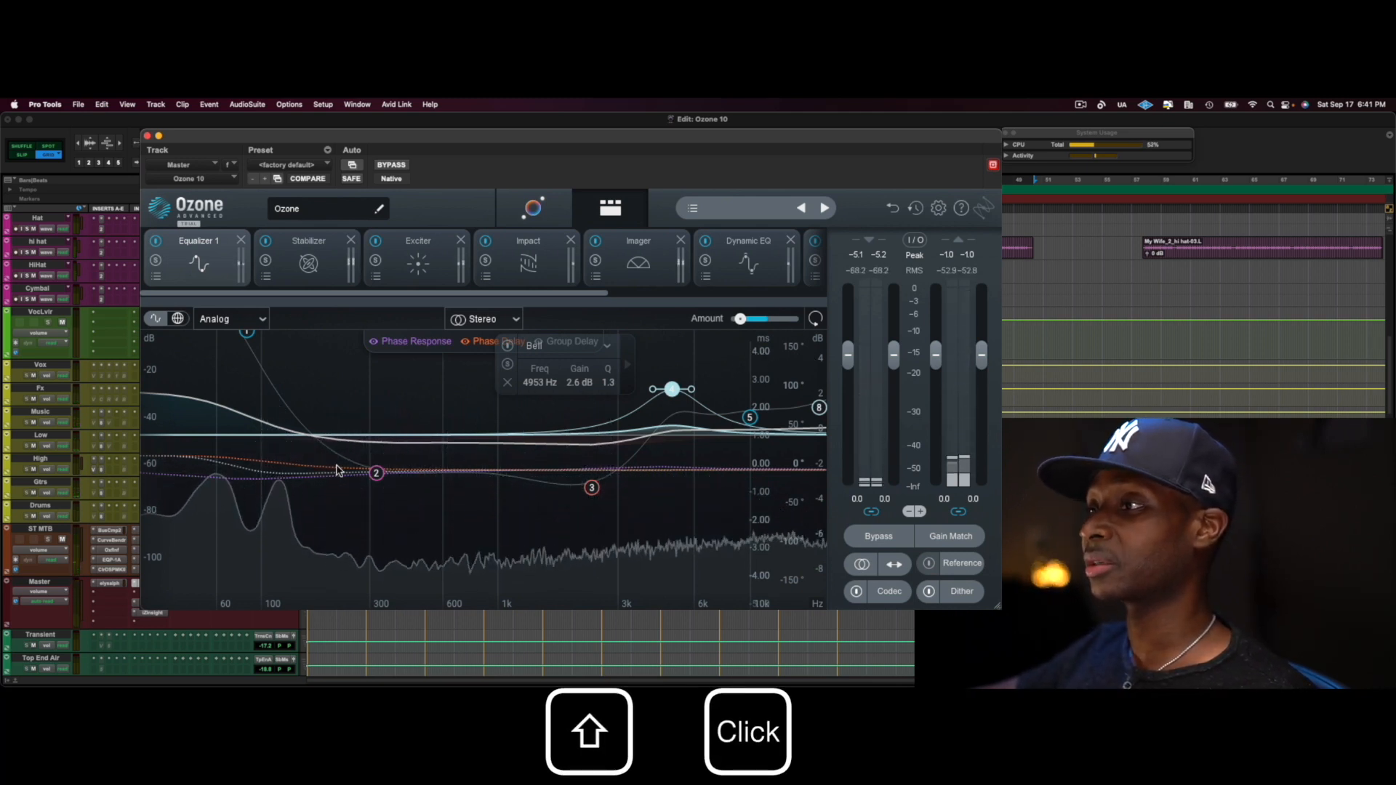
# Select EQ band 2 along with band 4, move both bands together on the curve, and undo the moves
pyautogui.keyDown('shift'); pyautogui.click(377, 474); pyautogui.keyUp('shift')
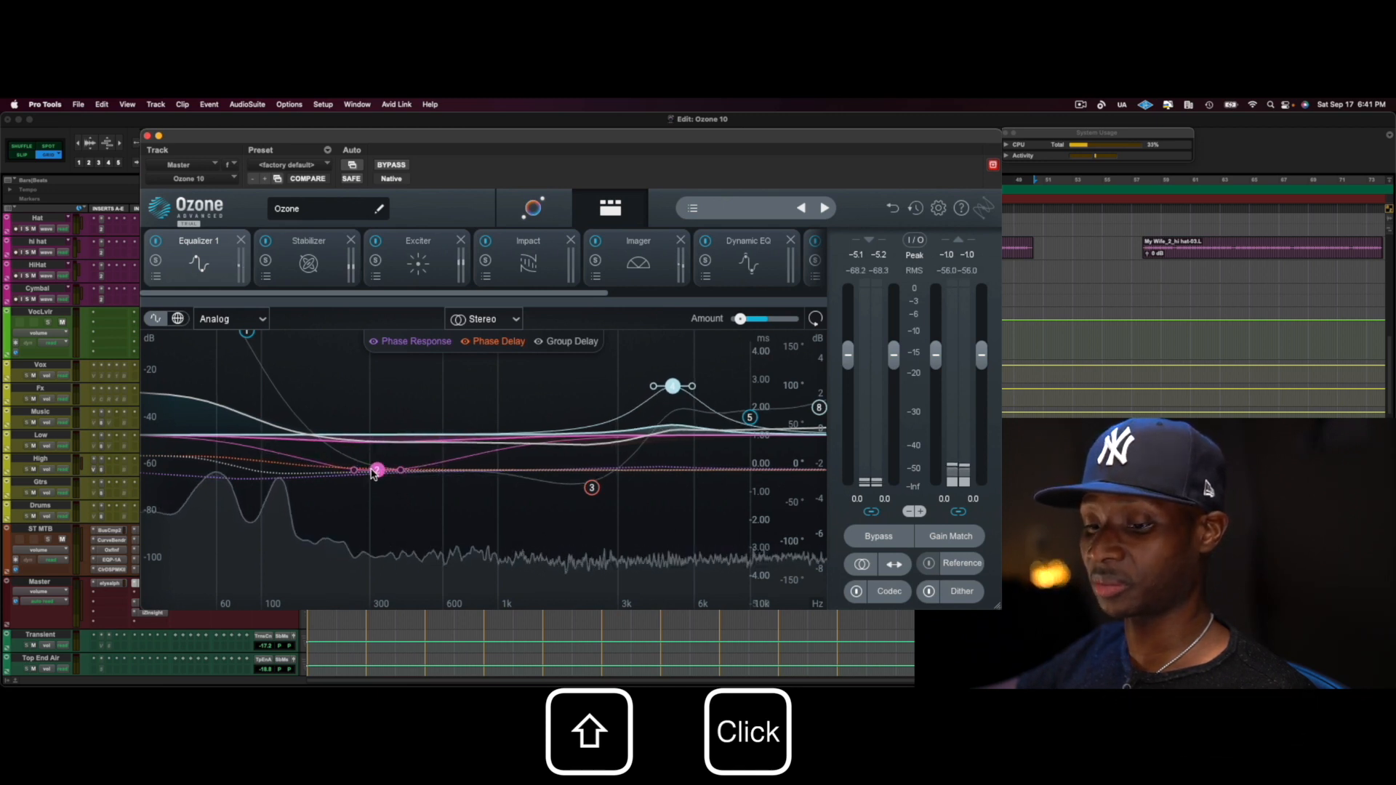
pyautogui.moveTo(374, 473)
pyautogui.mouseDown()
pyautogui.moveTo(346, 476)
pyautogui.moveTo(396, 477)
pyautogui.moveTo(306, 474)
pyautogui.moveTo(371, 446)
pyautogui.mouseUp()
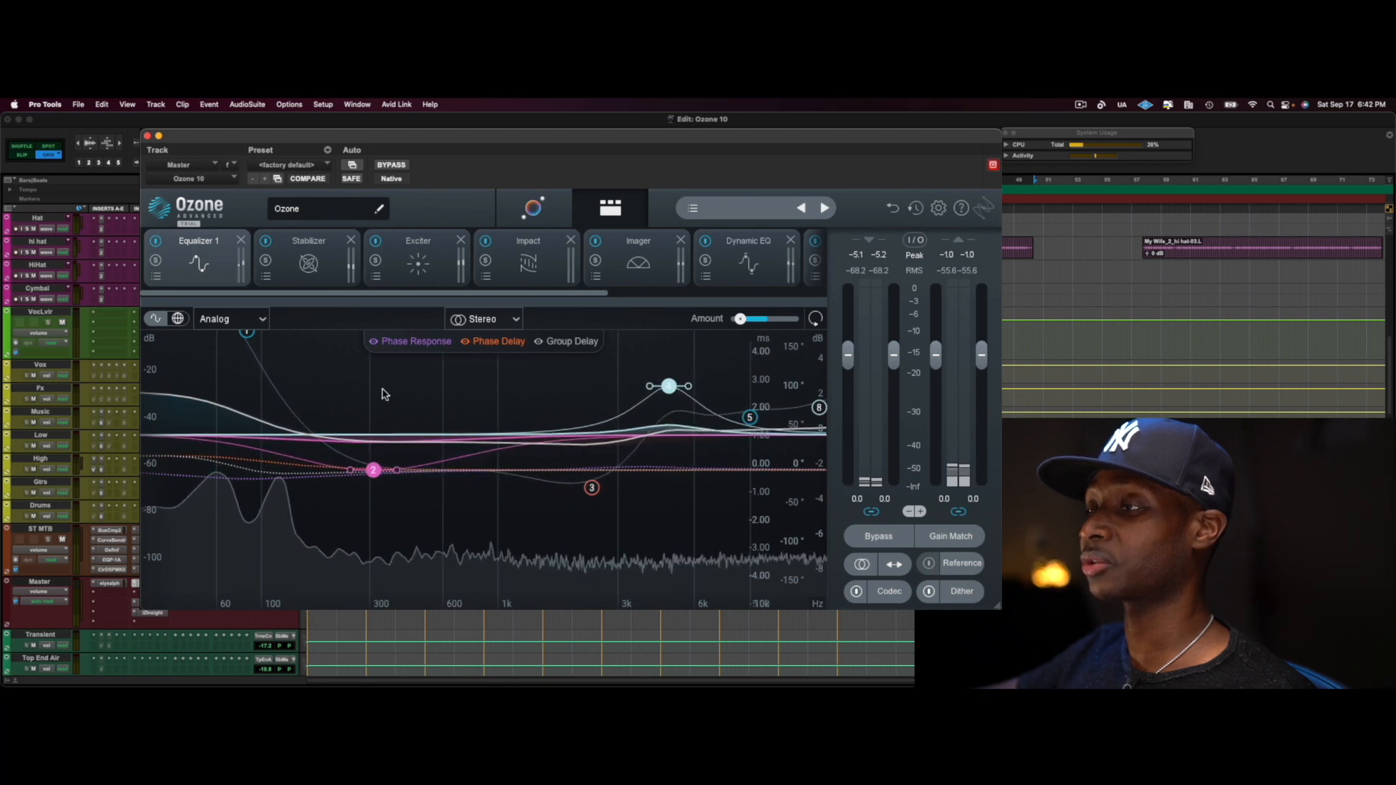
pyautogui.moveTo(369, 384); pyautogui.dragTo(404, 418)
pyautogui.moveTo(328, 449); pyautogui.dragTo(400, 451)
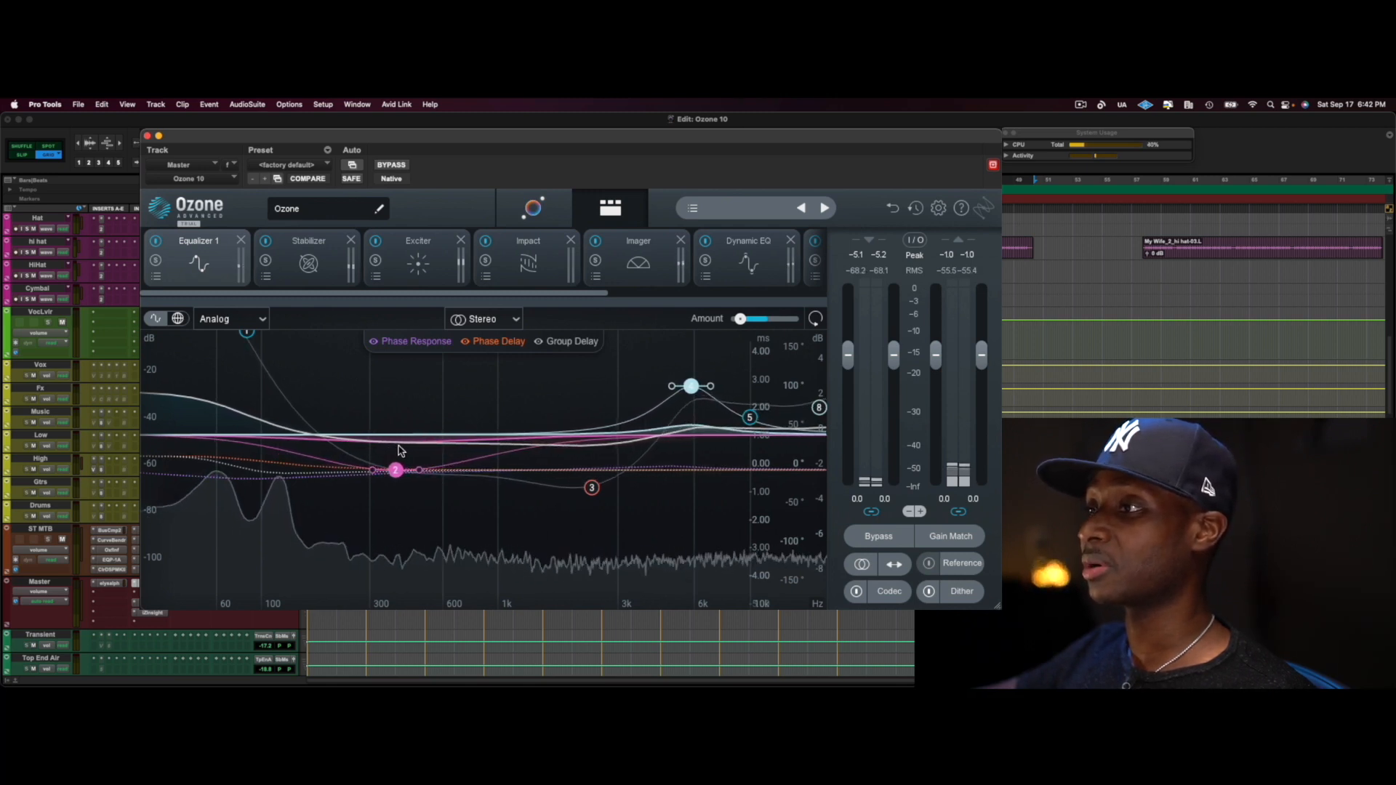
pyautogui.click(893, 213)
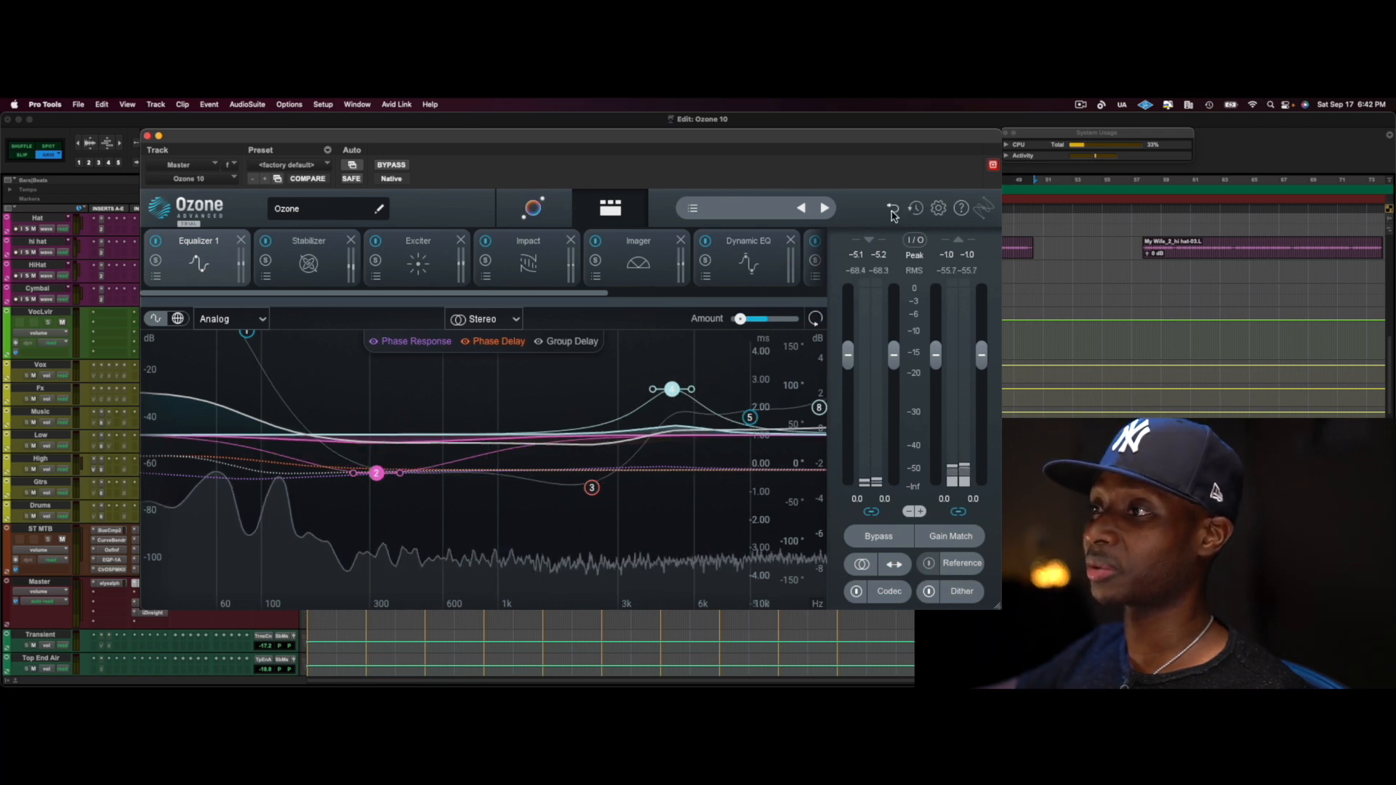
pyautogui.click(893, 212)
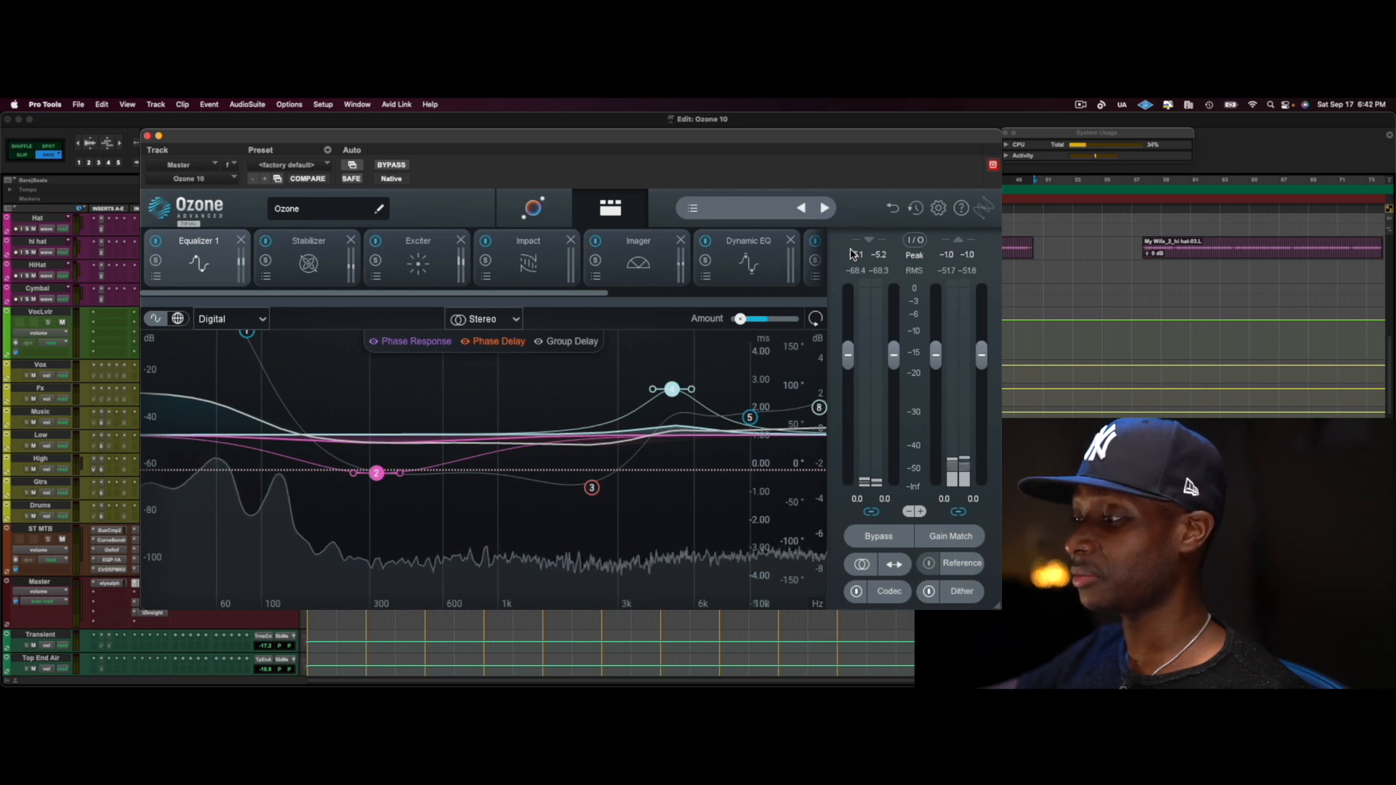
pyautogui.click(156, 319)
pyautogui.click(157, 319)
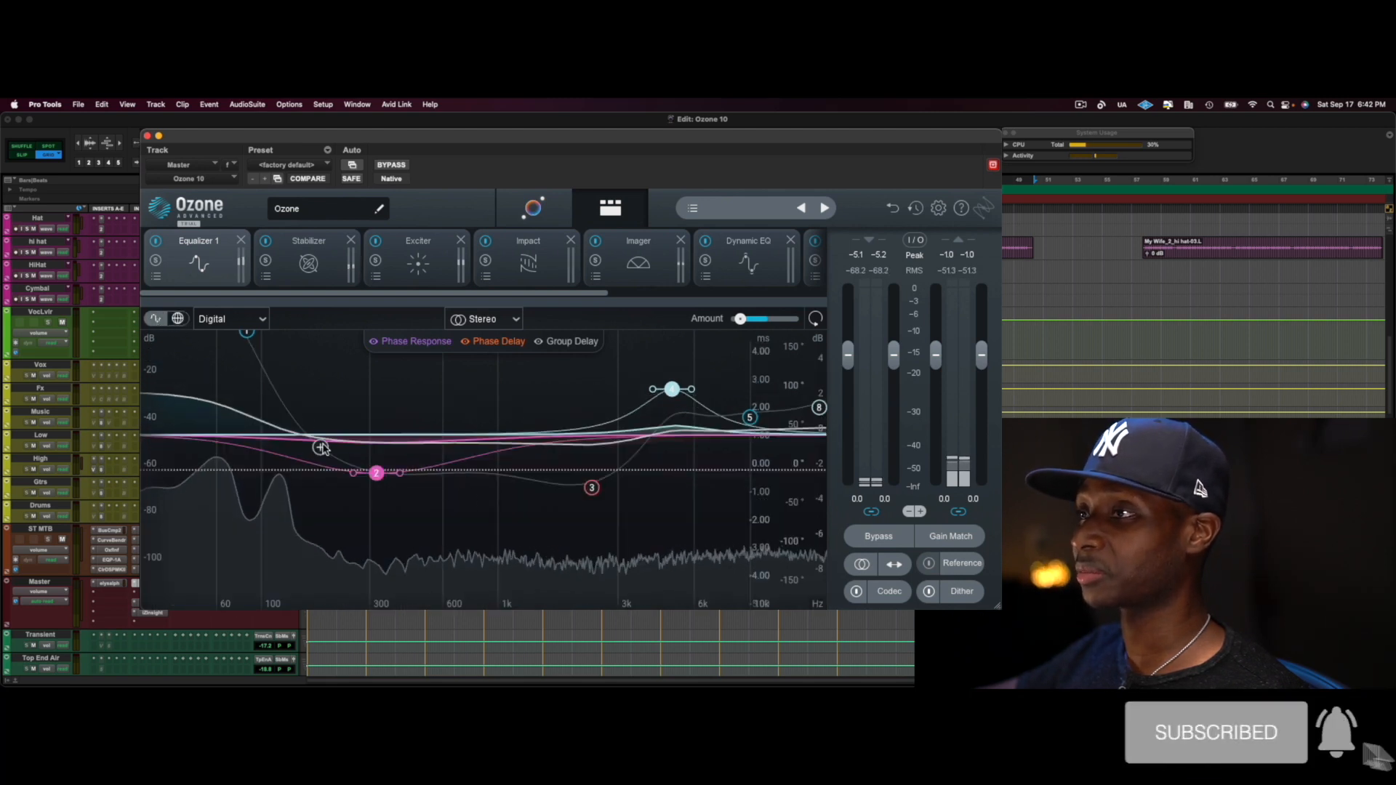
pyautogui.click(156, 320)
pyautogui.click(157, 320)
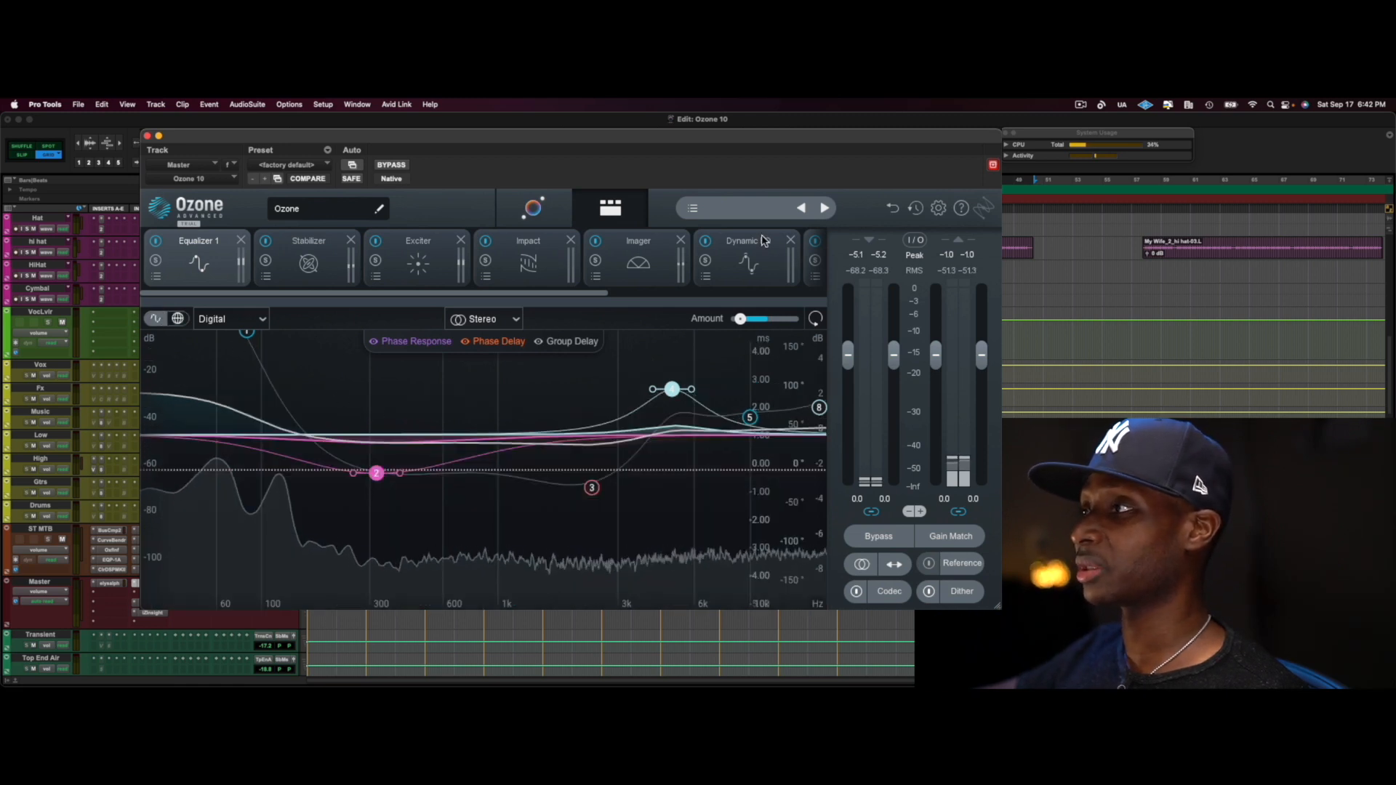
# View the Dynamic EQ module and open the Dynamics module
pyautogui.click(745, 256)
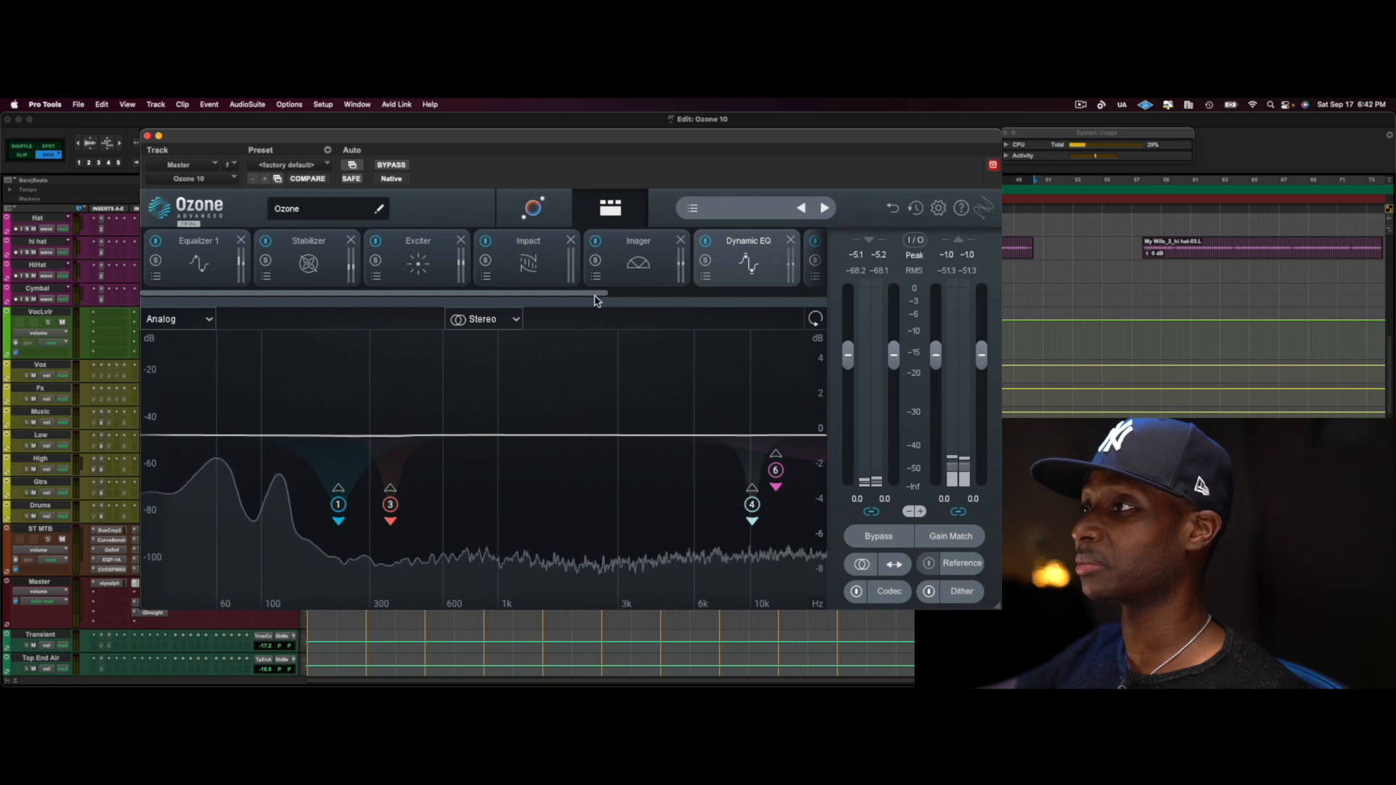
pyautogui.moveTo(596, 296); pyautogui.dragTo(632, 297)
pyautogui.click(800, 262)
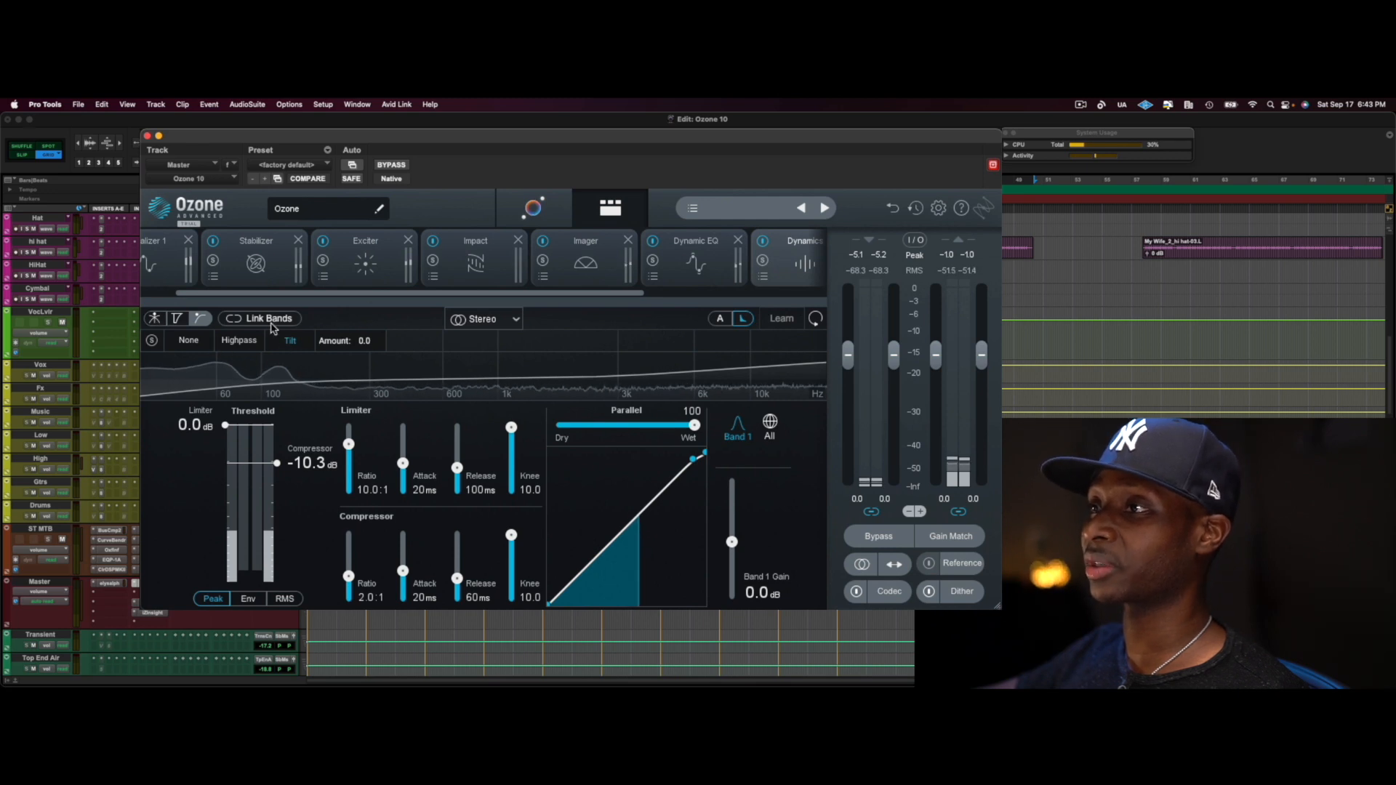
# Cycle the Dynamics display through the crossover, gain reduction and detection filter views
pyautogui.click(154, 318)
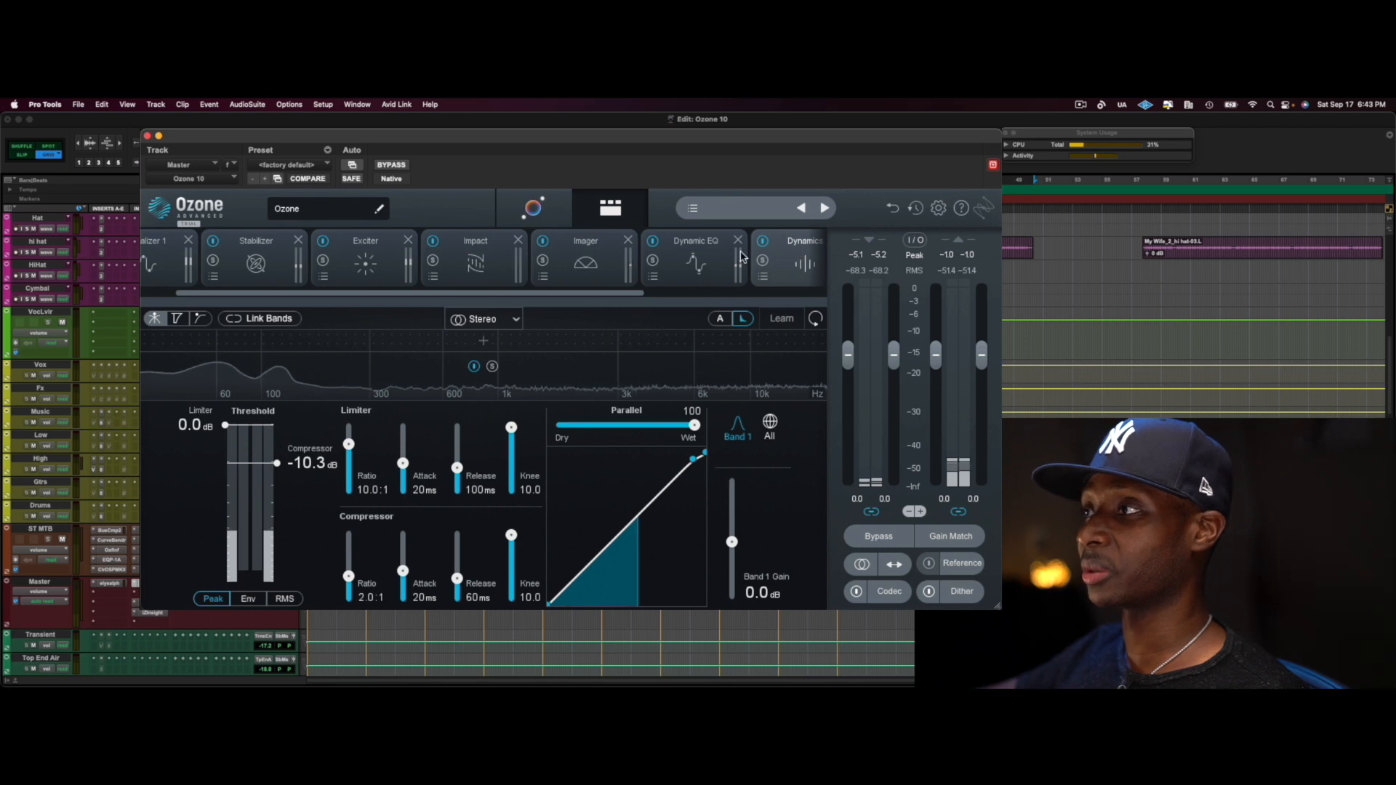
pyautogui.moveTo(627, 294); pyautogui.dragTo(691, 295)
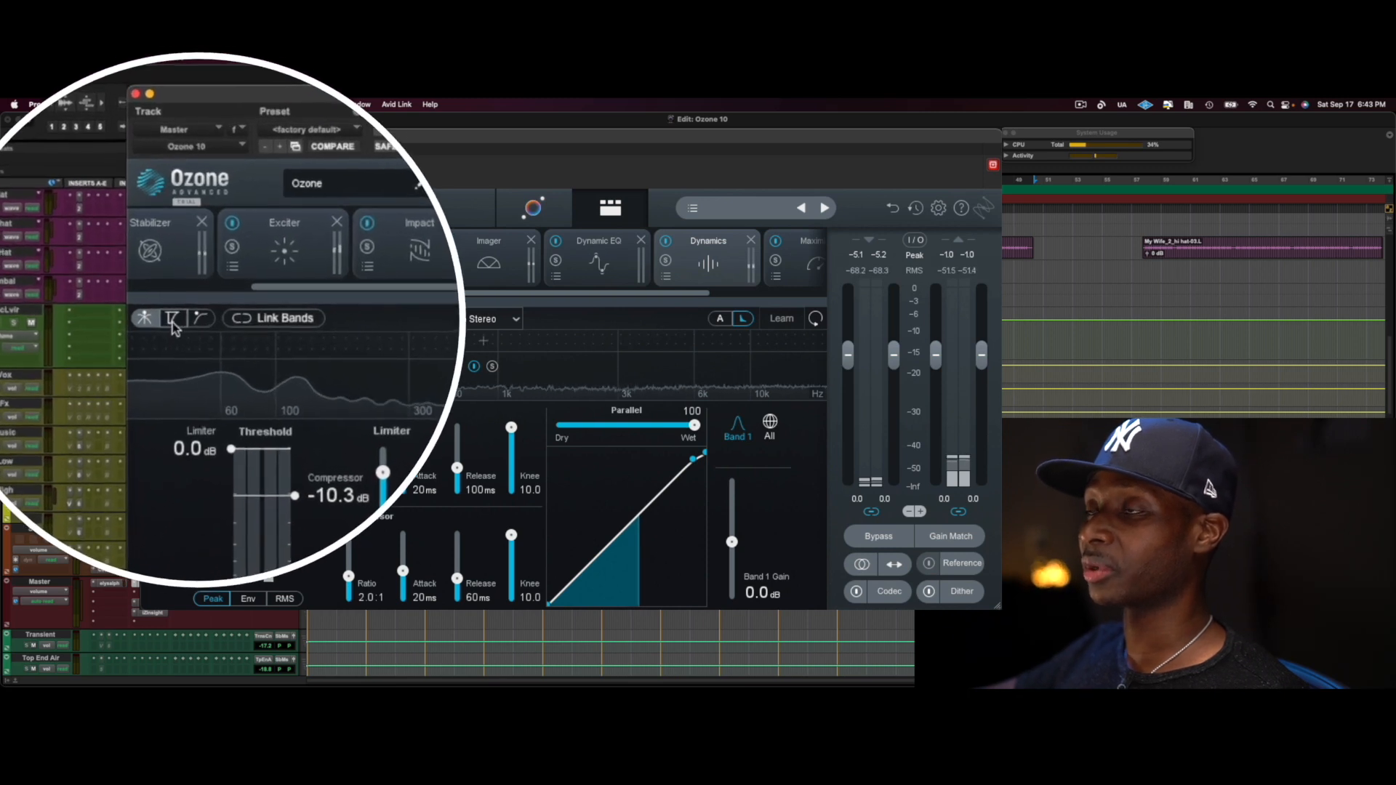
pyautogui.click(170, 321)
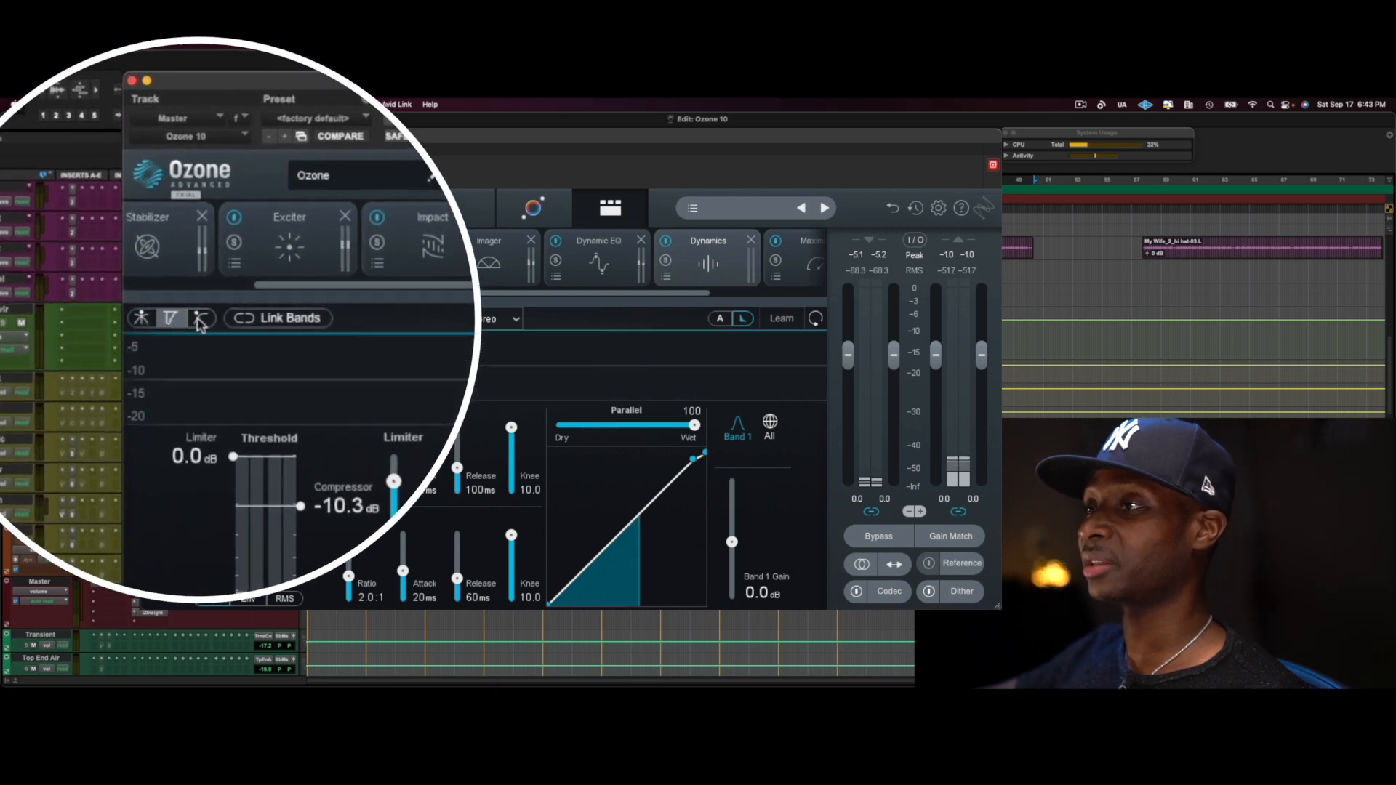
pyautogui.click(202, 320)
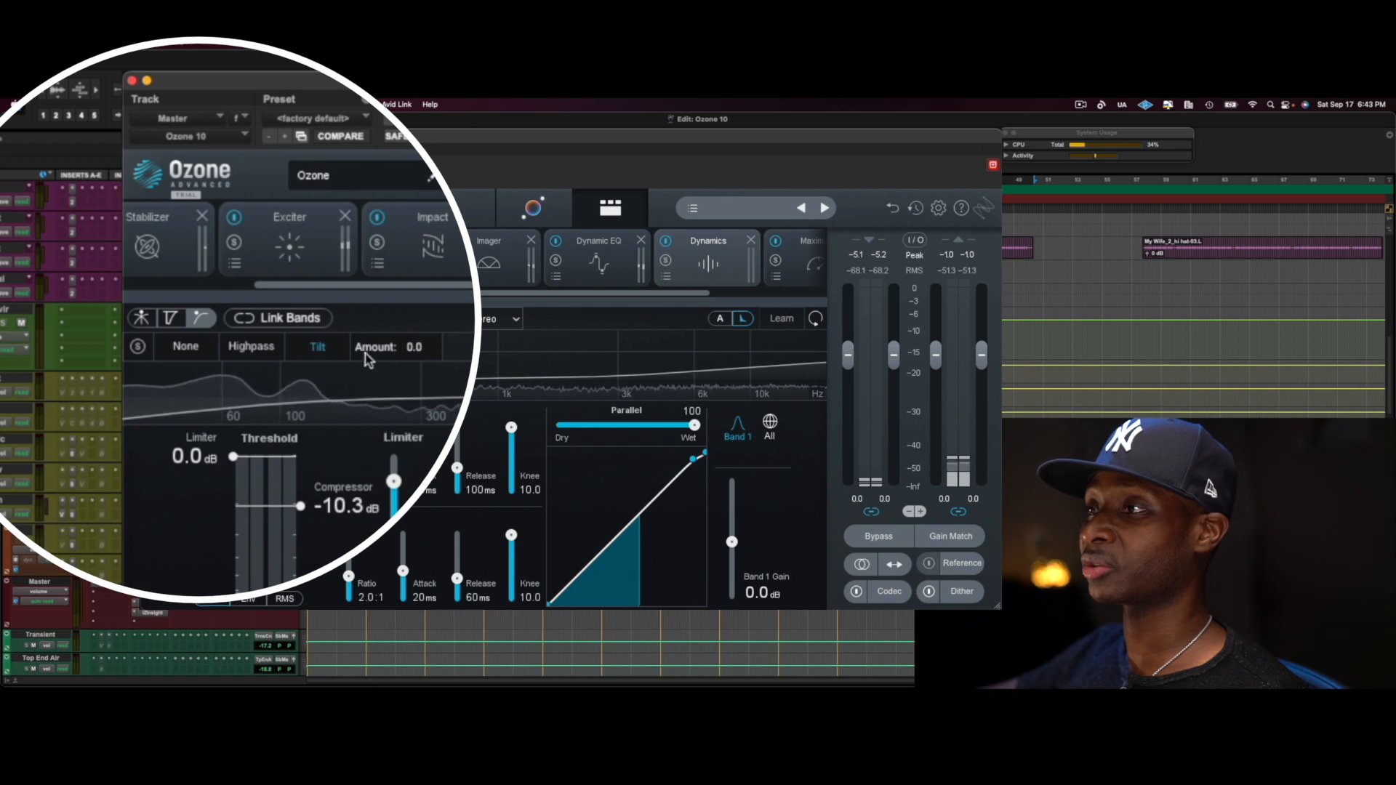
# Try the None, Highpass and Tilt detection filters in Dynamics, and vary the Tilt amount
pyautogui.click(186, 347)
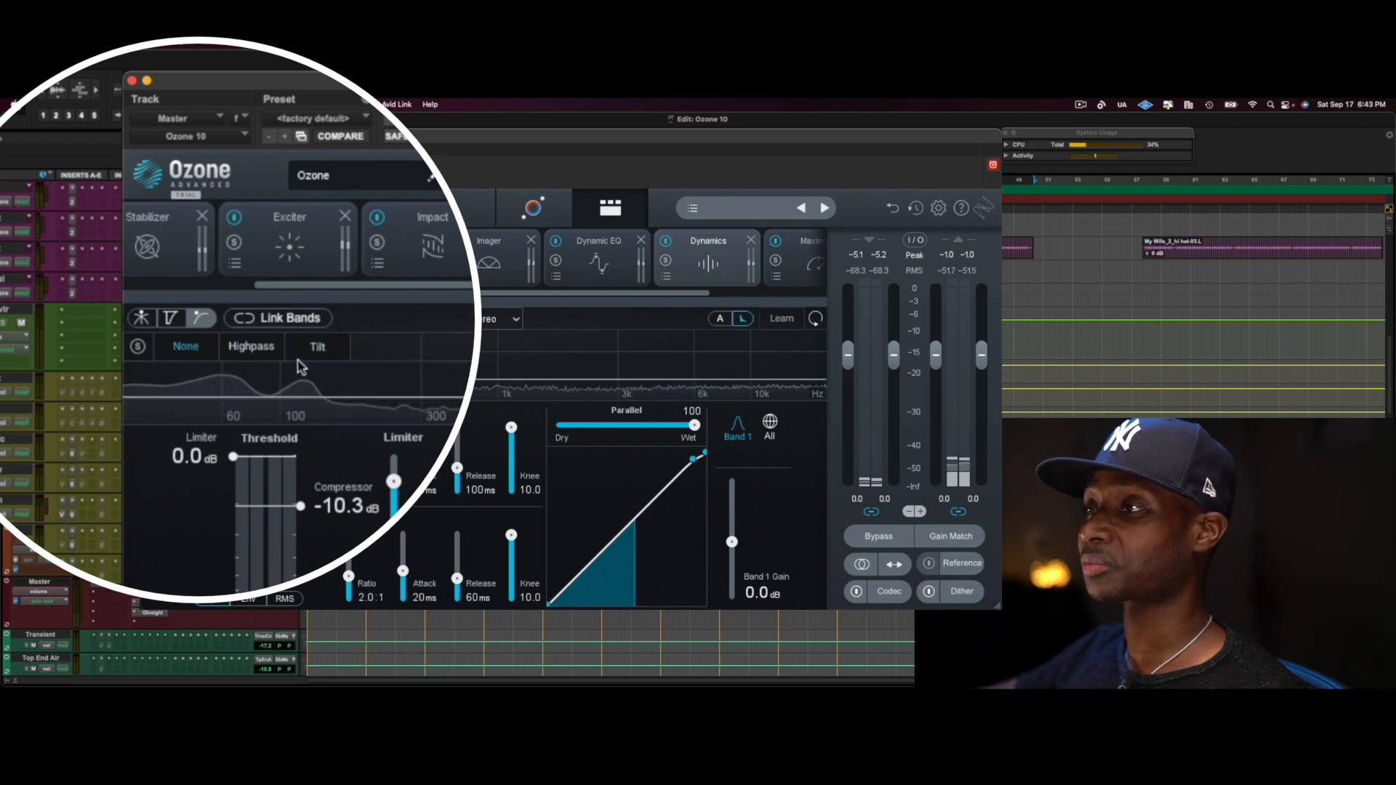
pyautogui.click(247, 348)
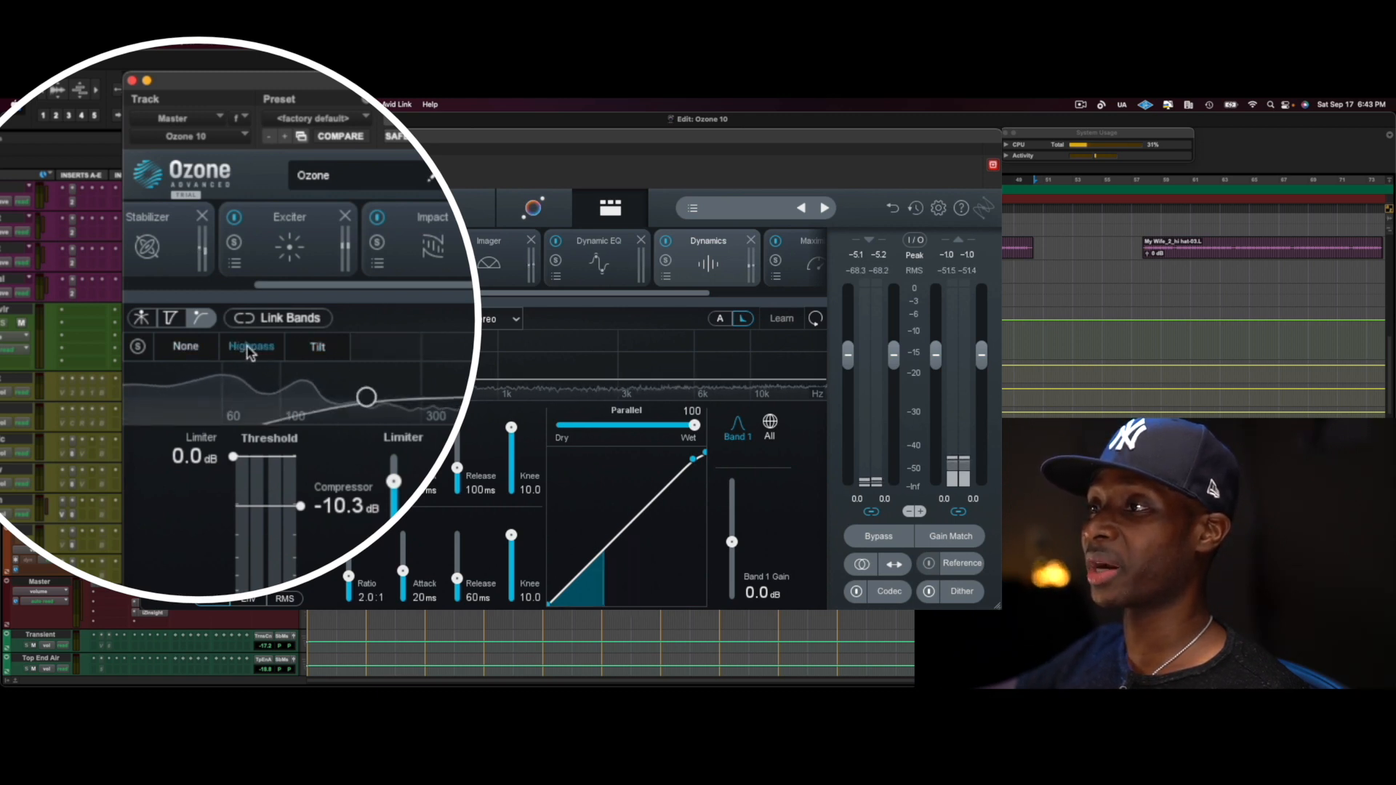
pyautogui.click(317, 347)
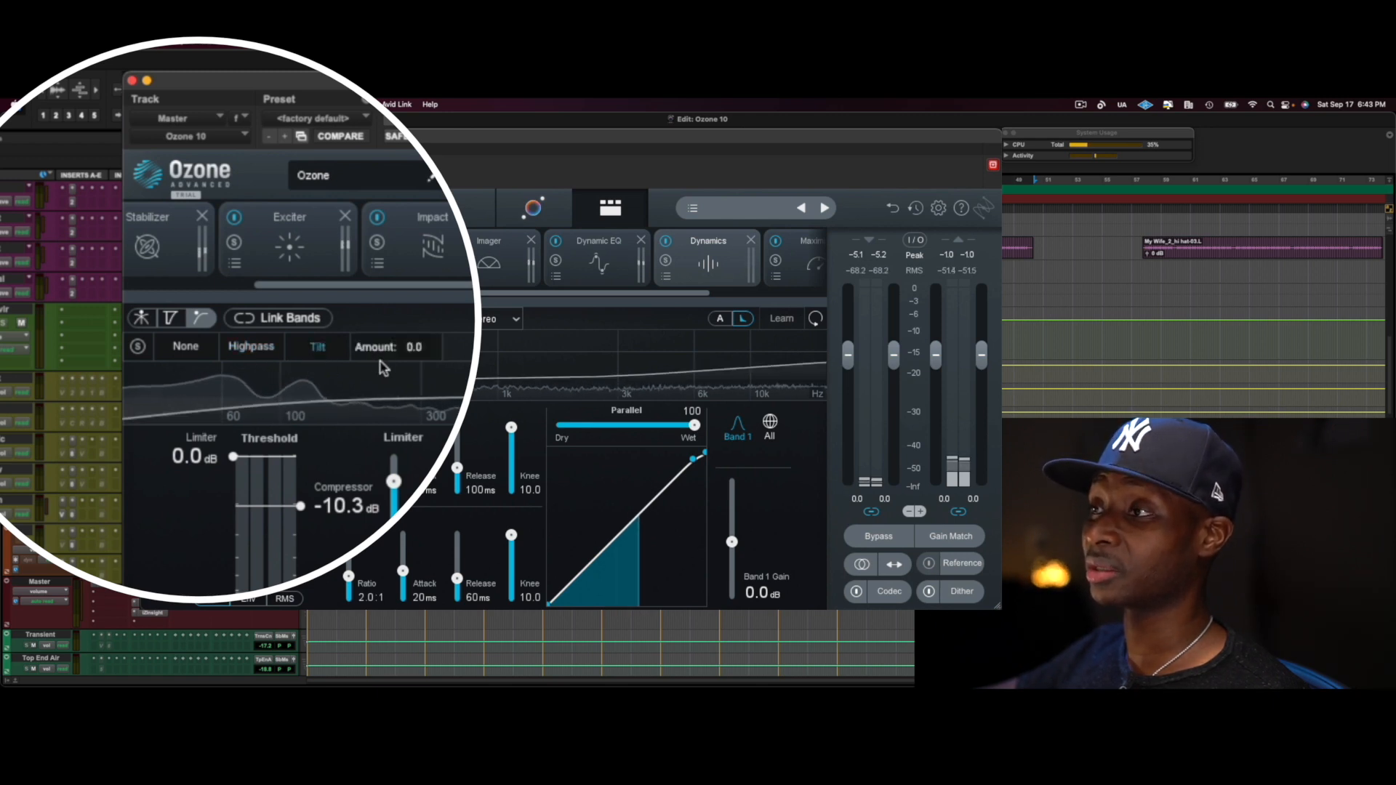
pyautogui.moveTo(368, 342); pyautogui.dragTo(378, 295)
pyautogui.moveTo(409, 211); pyautogui.dragTo(253, 467)
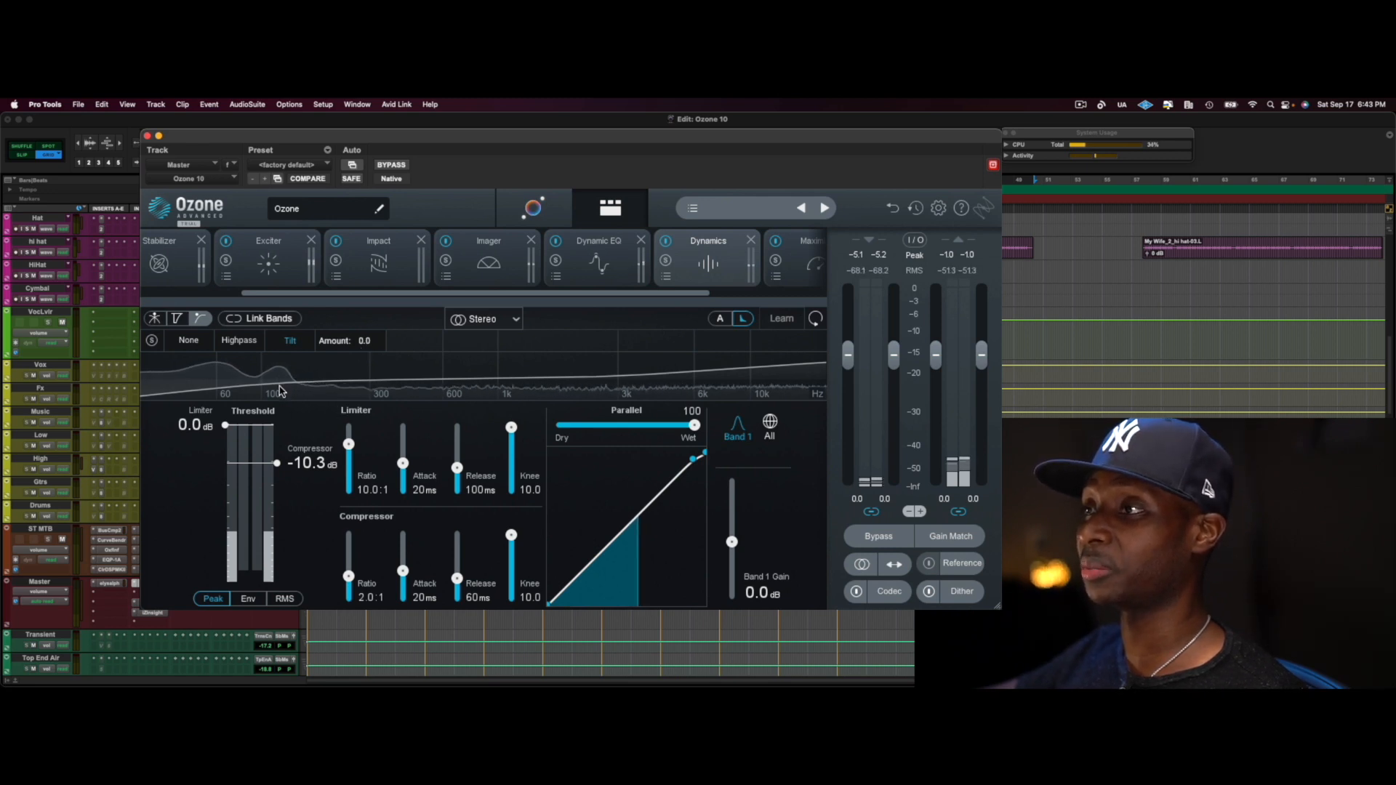
# Set the Dynamics detection filter to None, start playback and lower the compressor threshold to -22.8 dB
pyautogui.click(189, 341)
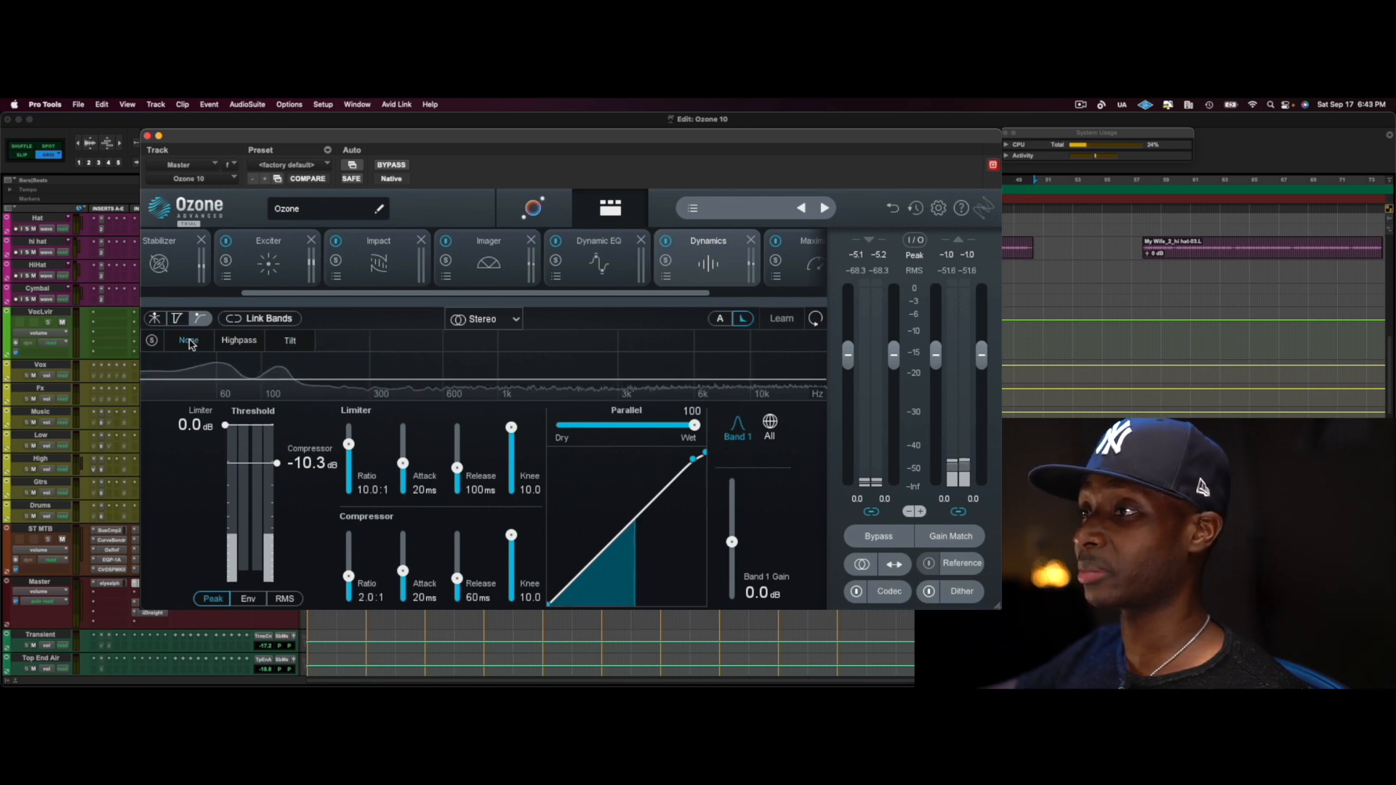
pyautogui.moveTo(277, 463); pyautogui.dragTo(274, 489)
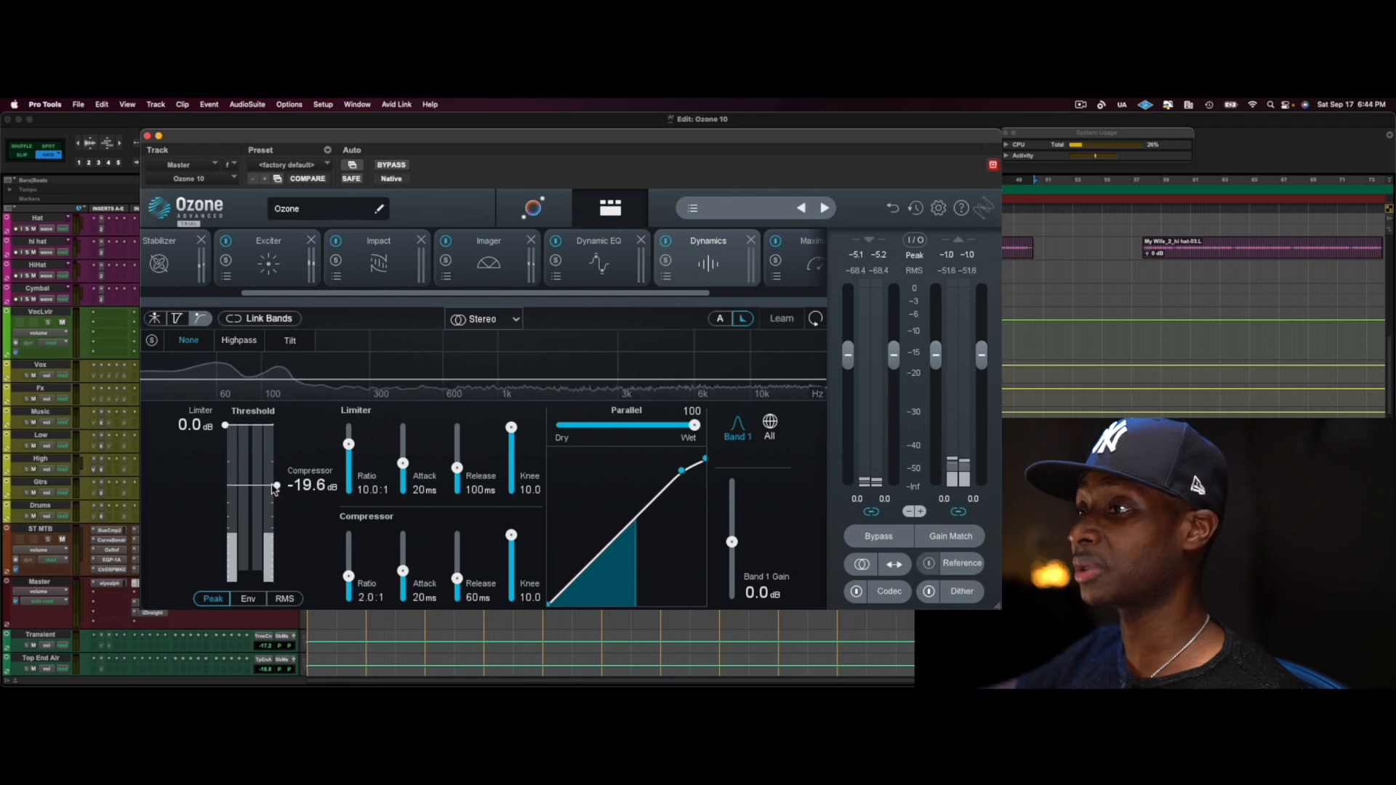
pyautogui.press('space')
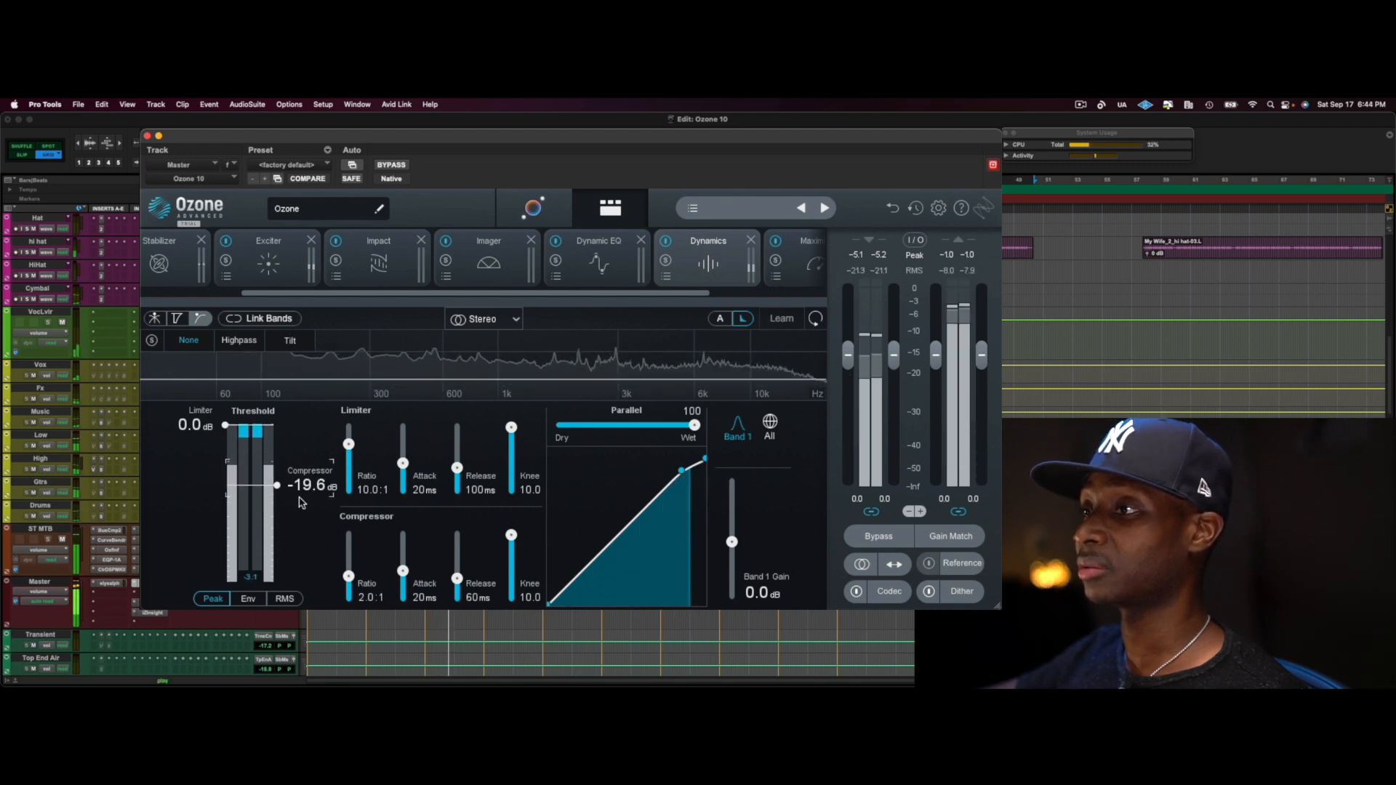
pyautogui.moveTo(274, 490); pyautogui.dragTo(276, 497)
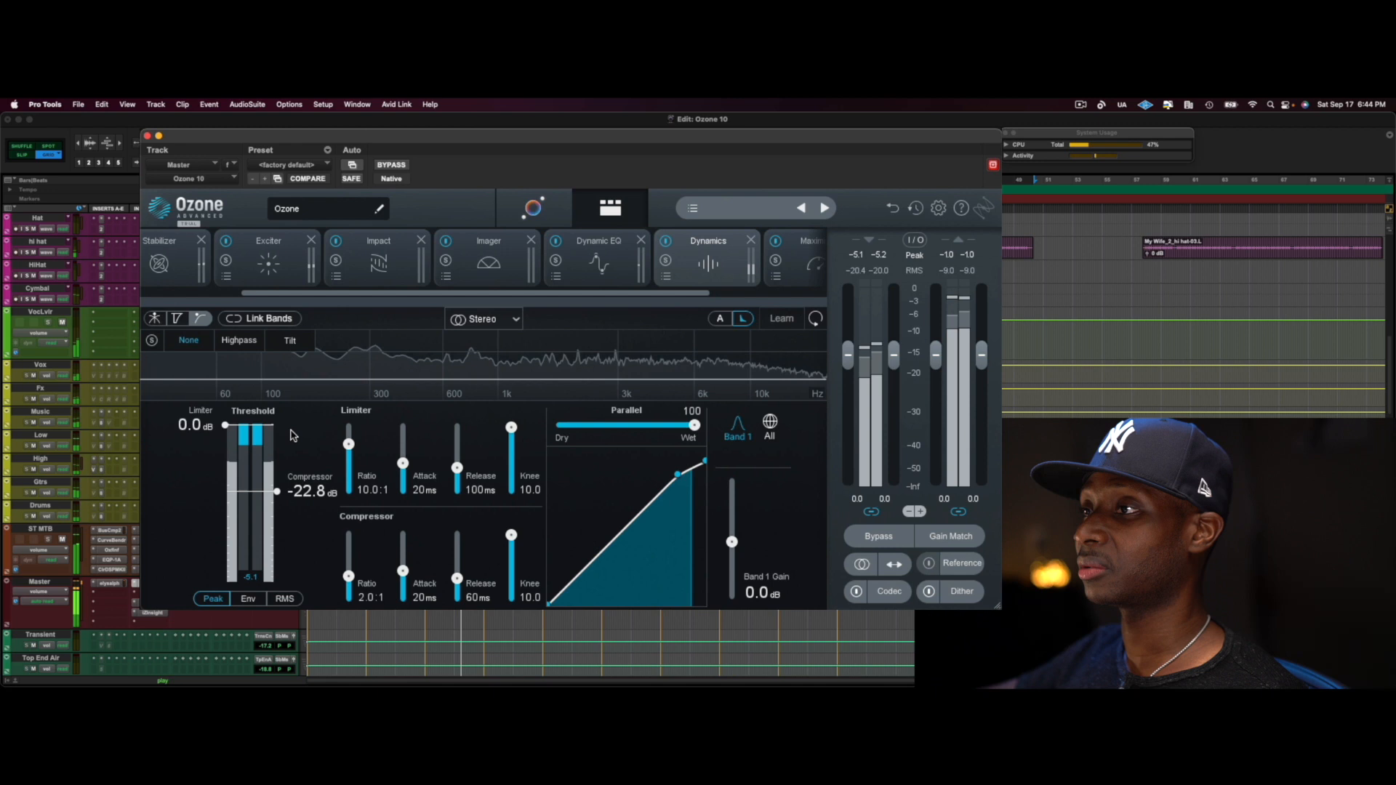
# Switch the detection filter to Tilt with an amount of 100.0 and raise the compressor threshold to -13.1 dB
pyautogui.click(290, 340)
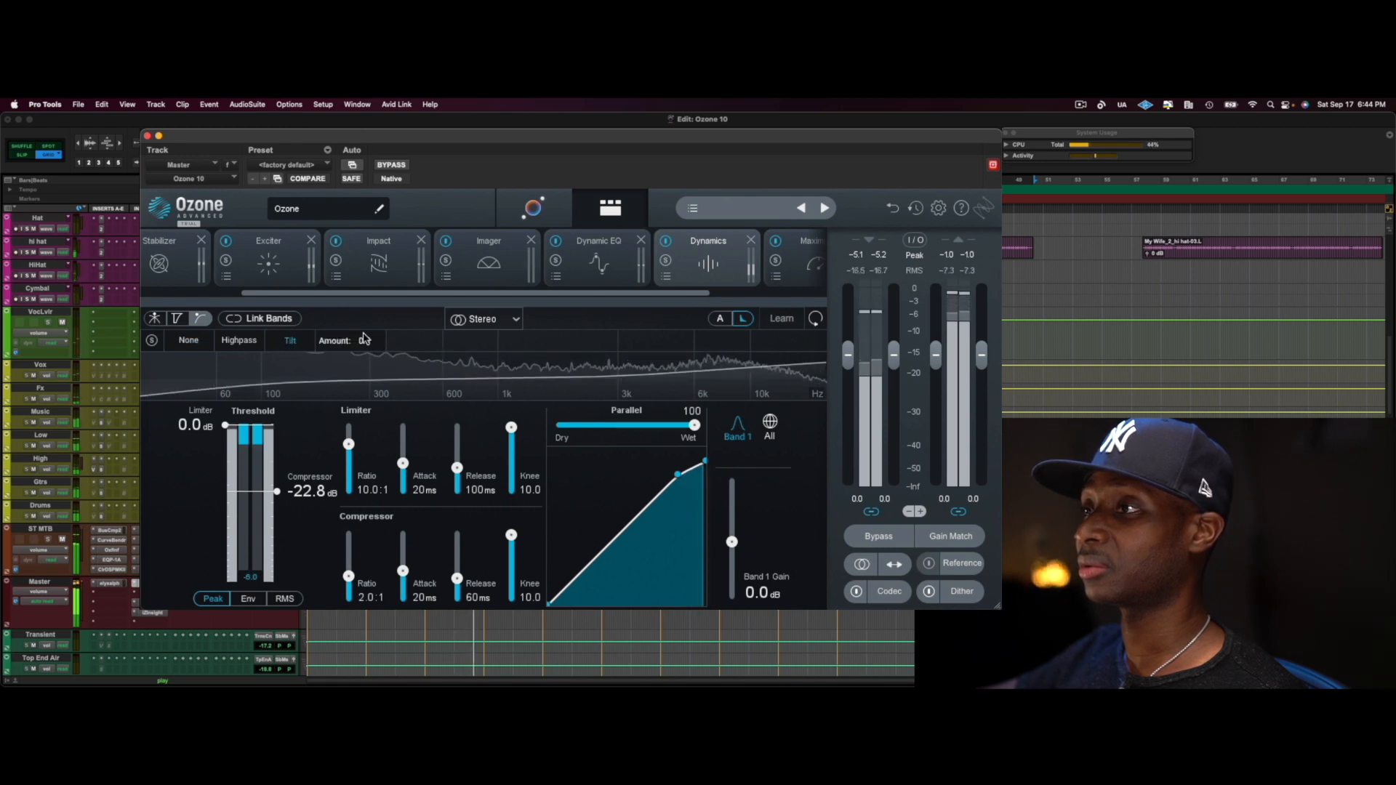
pyautogui.moveTo(339, 404); pyautogui.dragTo(340, 356)
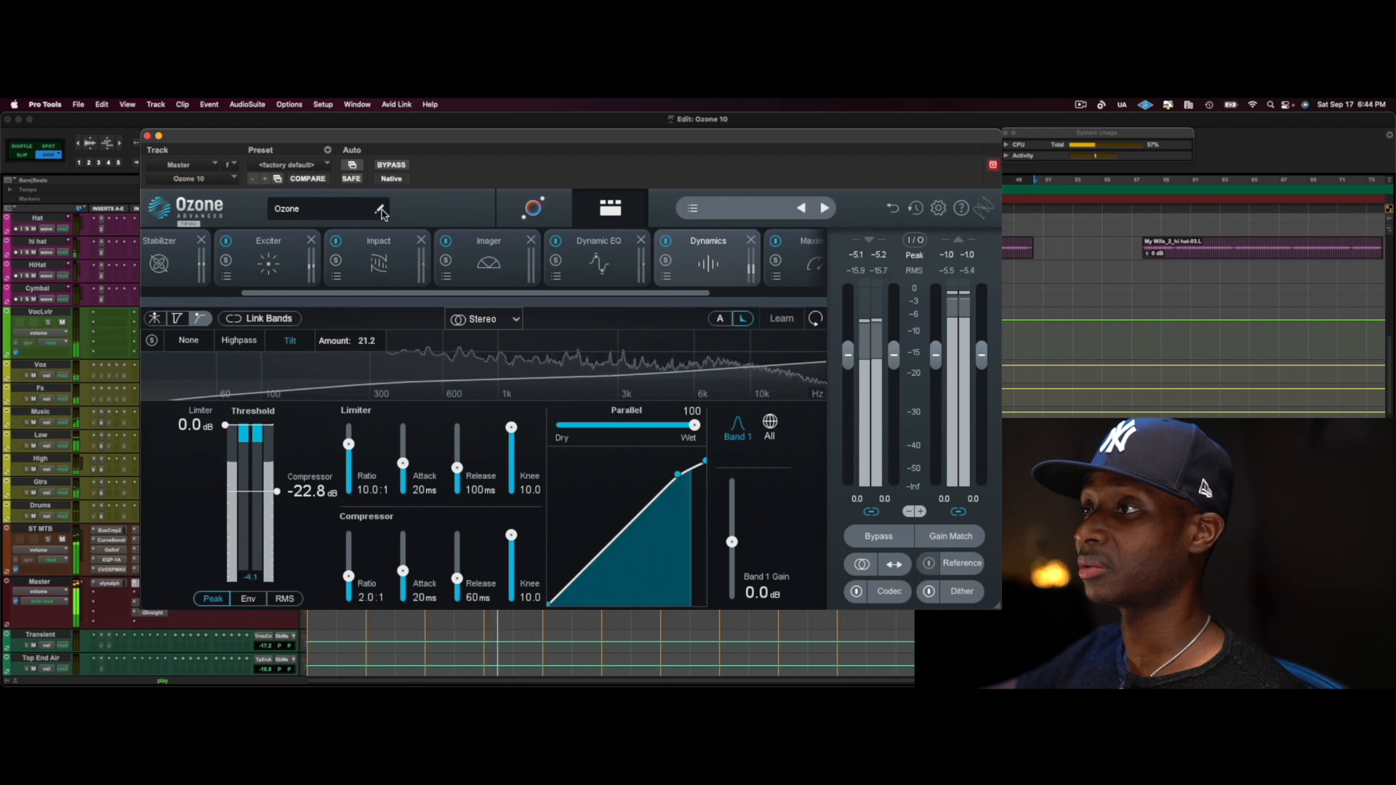
pyautogui.moveTo(367, 341); pyautogui.dragTo(391, 122)
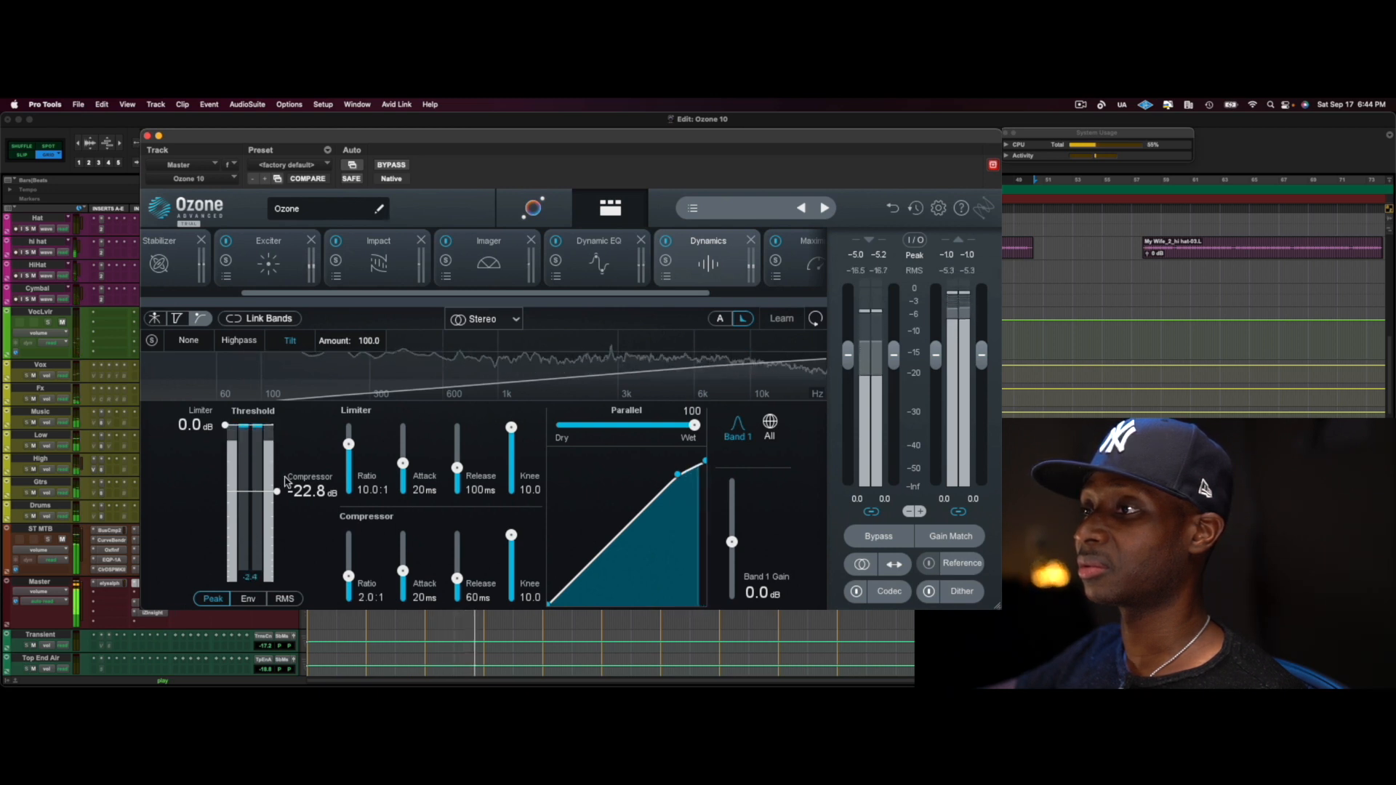
pyautogui.moveTo(276, 500); pyautogui.dragTo(280, 473)
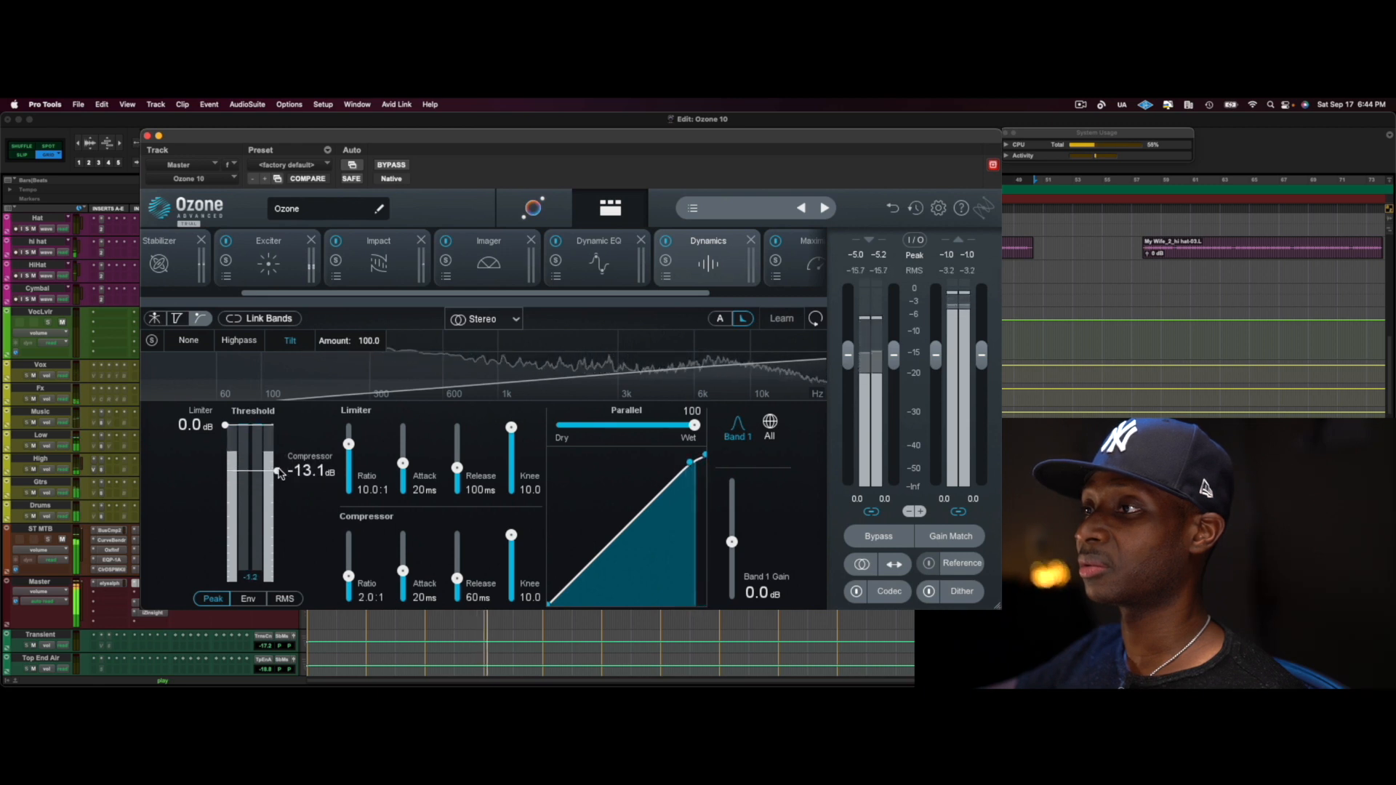
# Try the Highpass detection filter, set the compressor threshold to -12.8 dB, and return the filter to Tilt
pyautogui.click(239, 342)
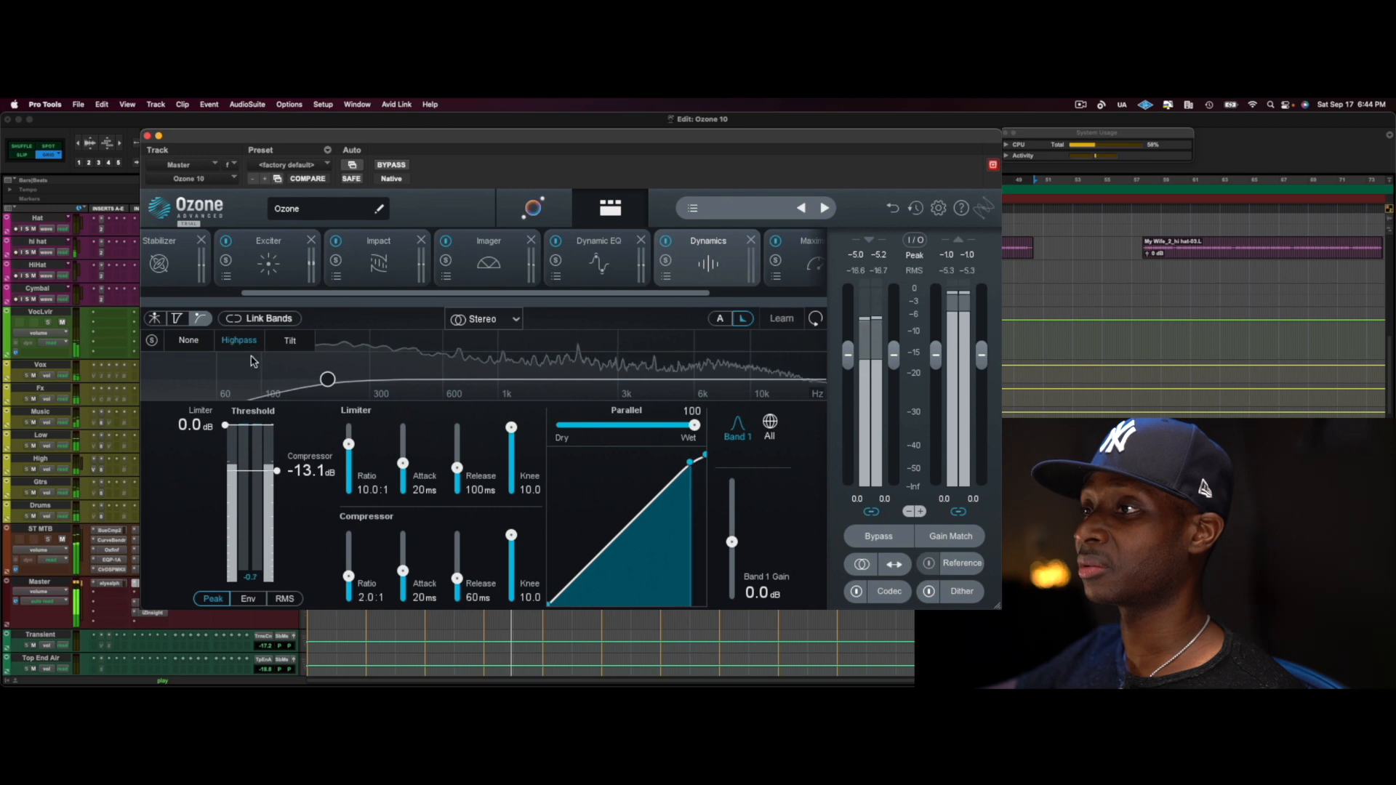
pyautogui.moveTo(277, 471); pyautogui.dragTo(279, 471)
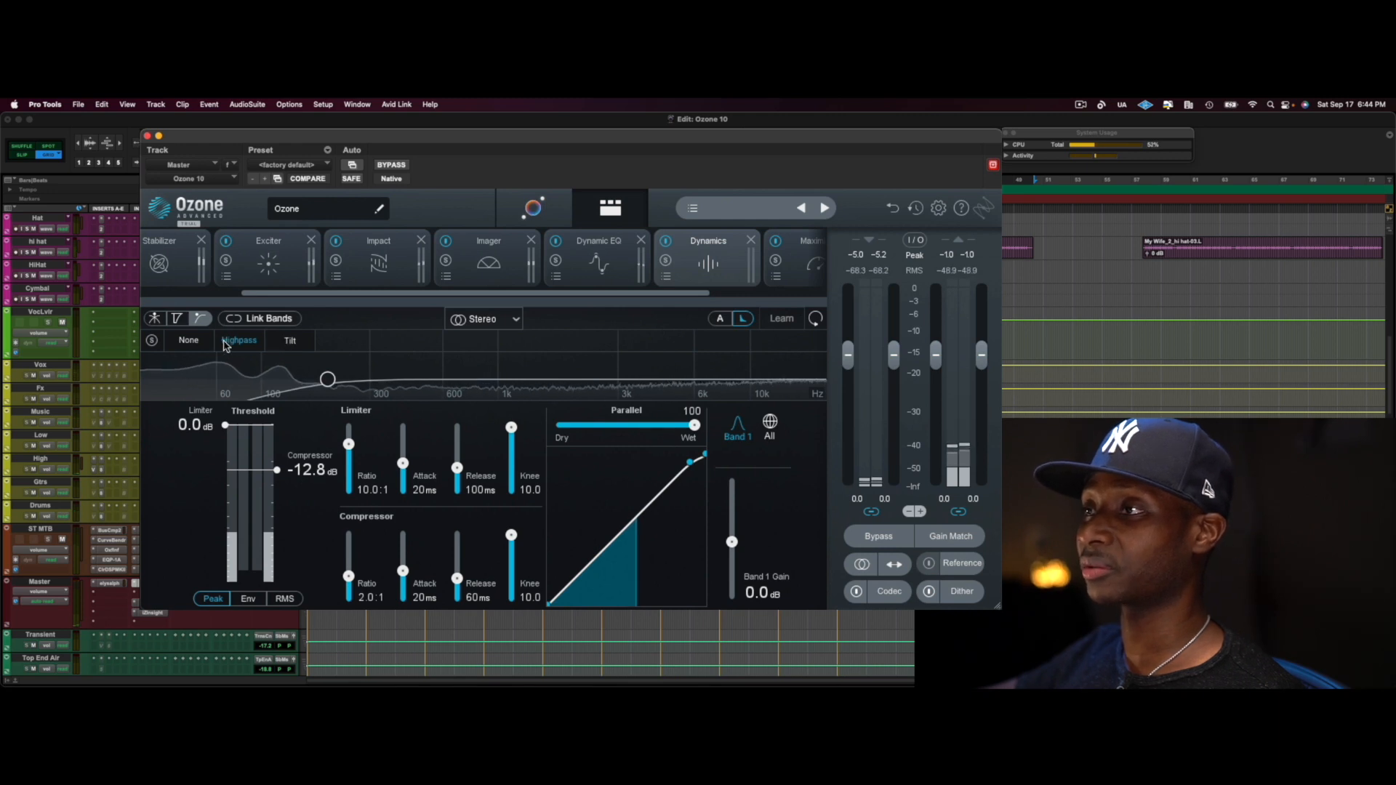
pyautogui.click(288, 342)
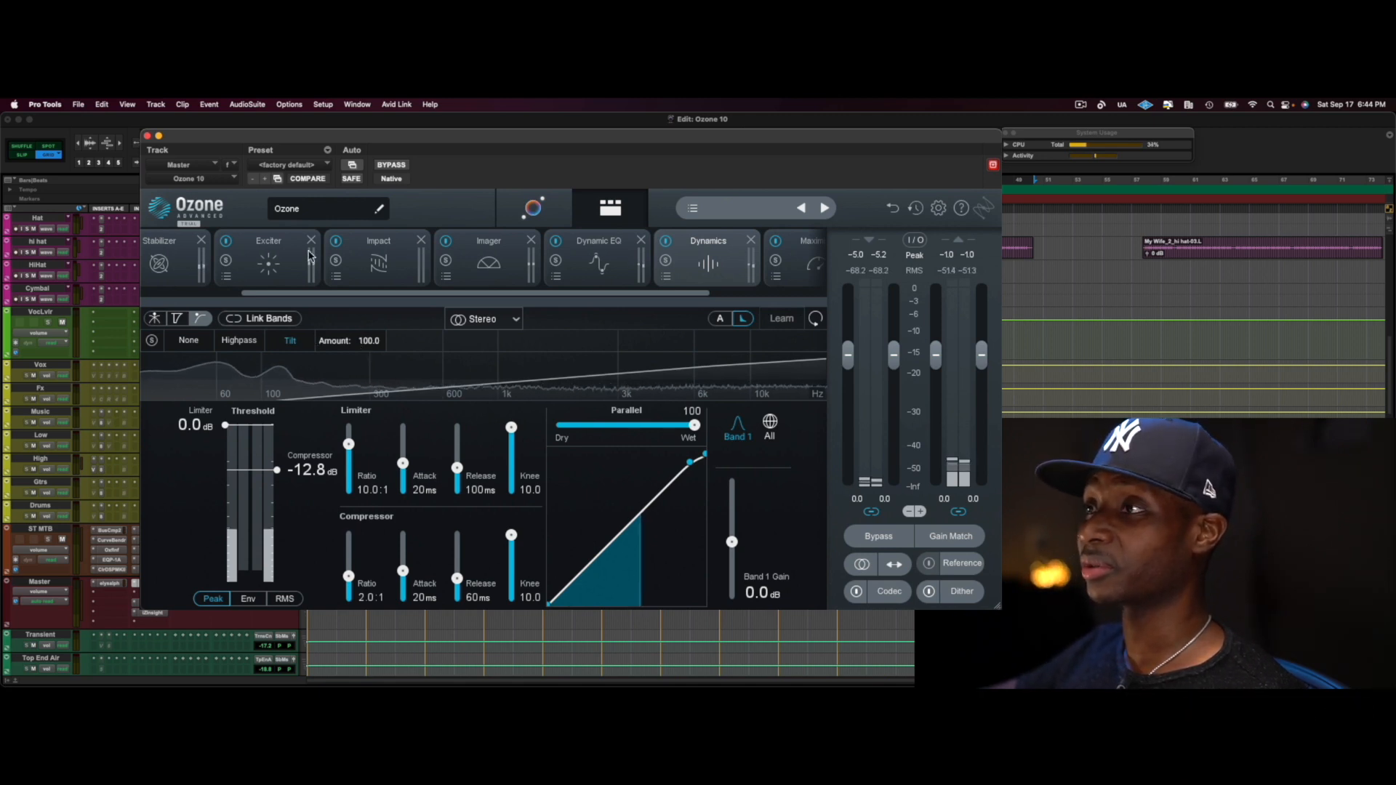
# Open the Stabilizer module and switch it from Shape to Cut mode
pyautogui.hscroll(-2, 296, 293)
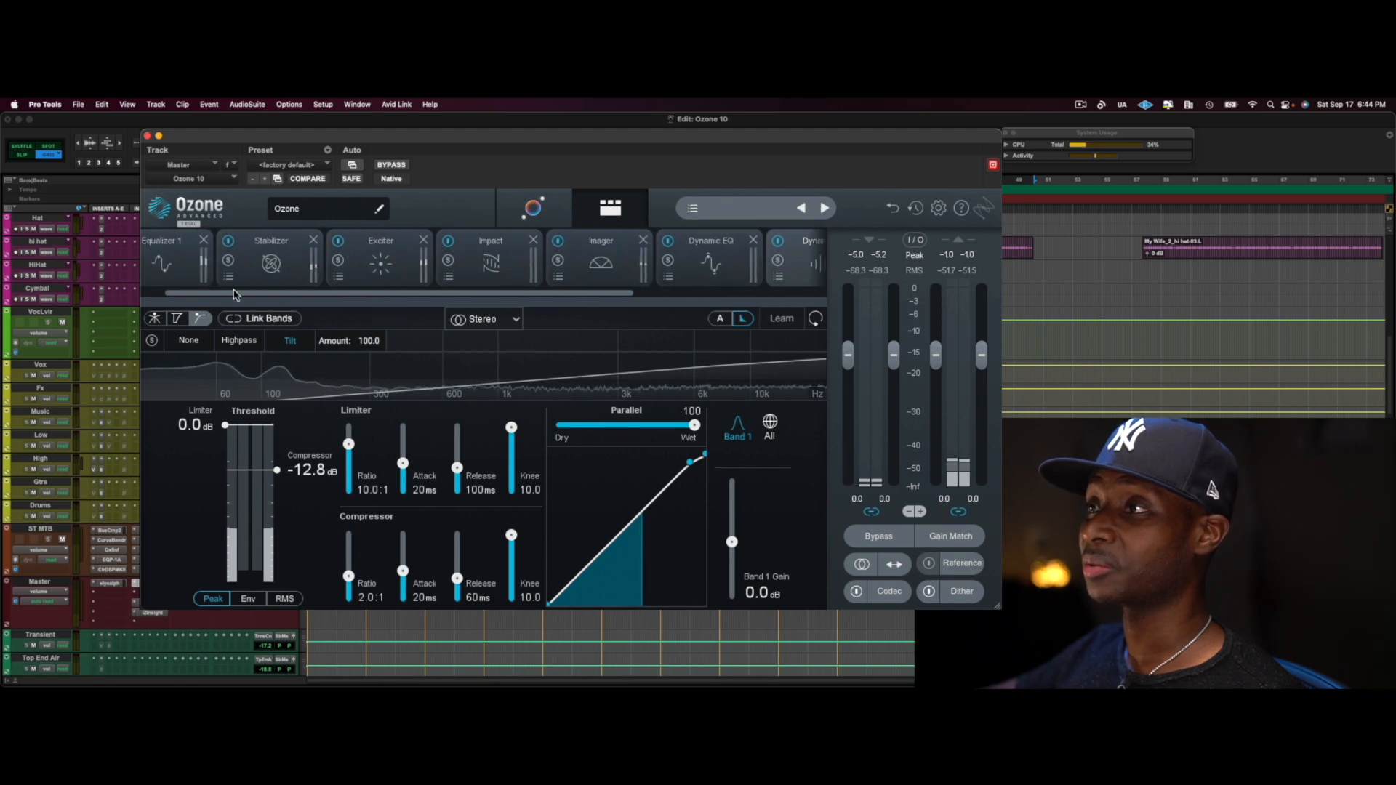
pyautogui.click(282, 282)
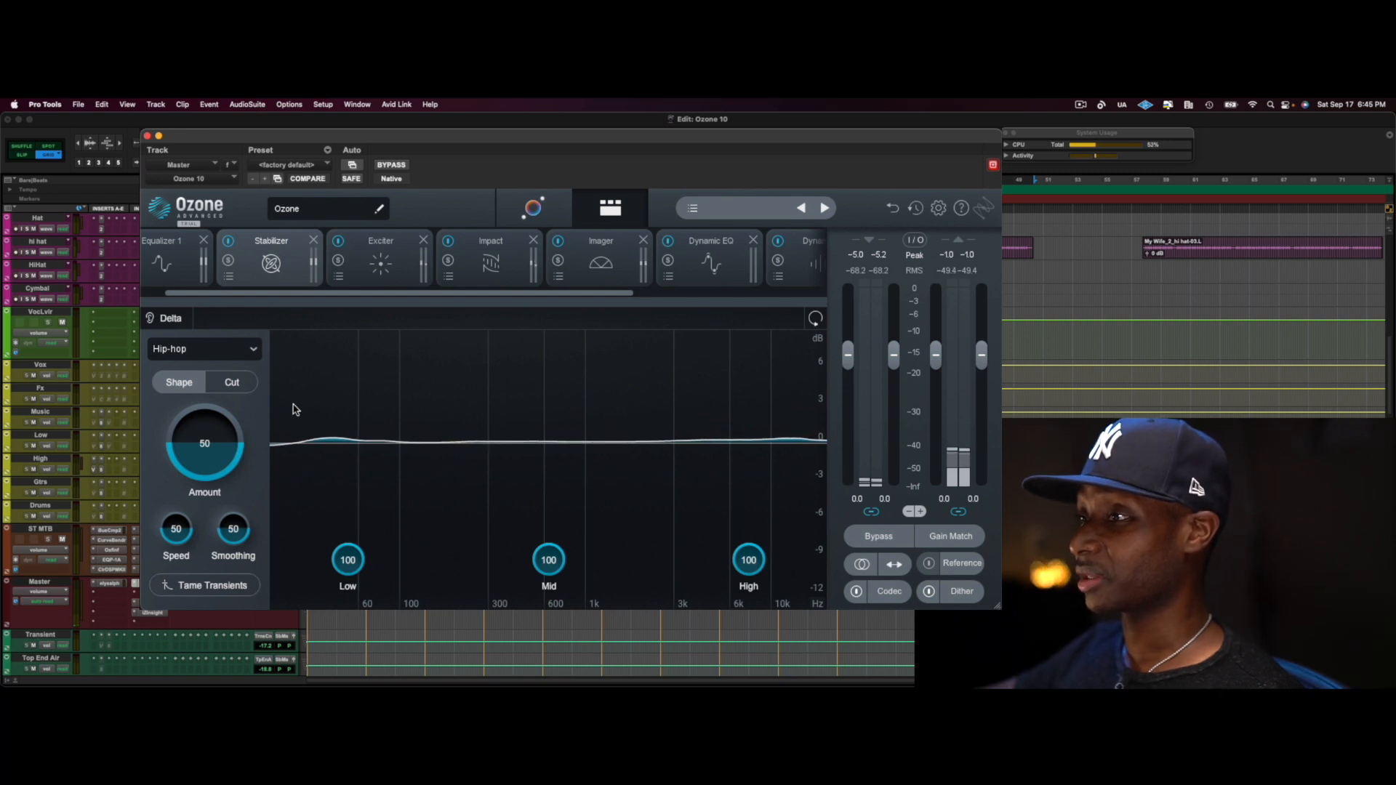
pyautogui.click(242, 385)
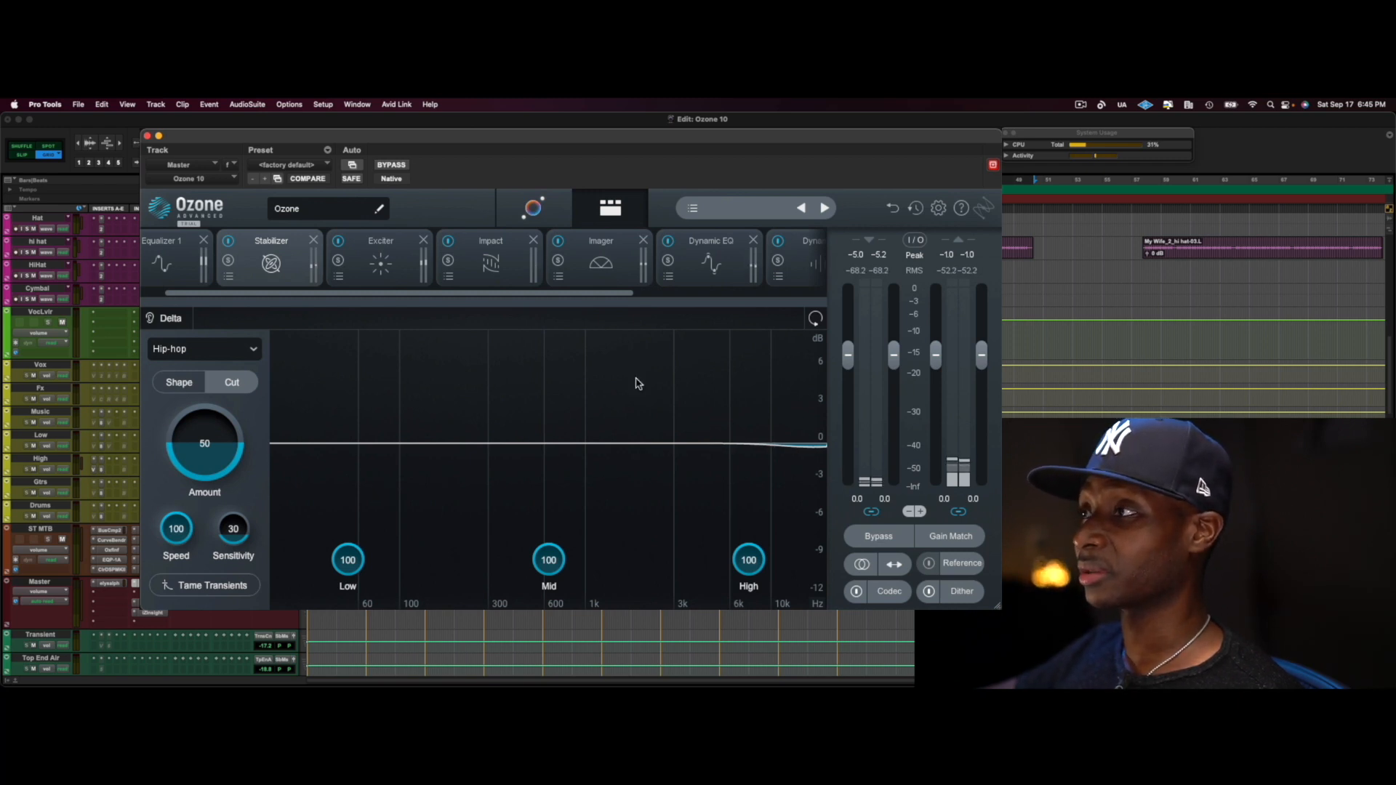
# In the Impact module, compare the envelope with tempo Sync off and on, and set the synced envelope to a dotted 1/4 note
pyautogui.click(491, 263)
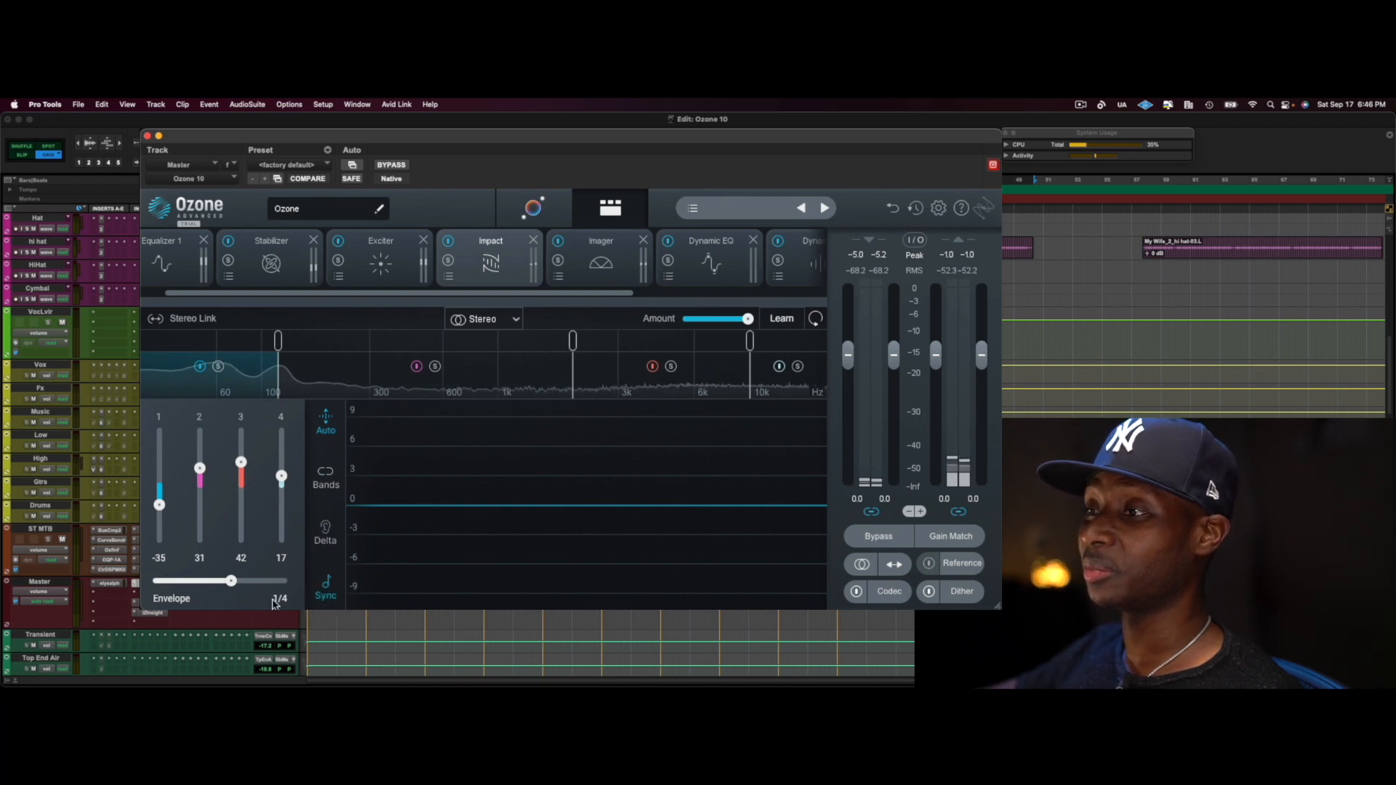
pyautogui.click(327, 592)
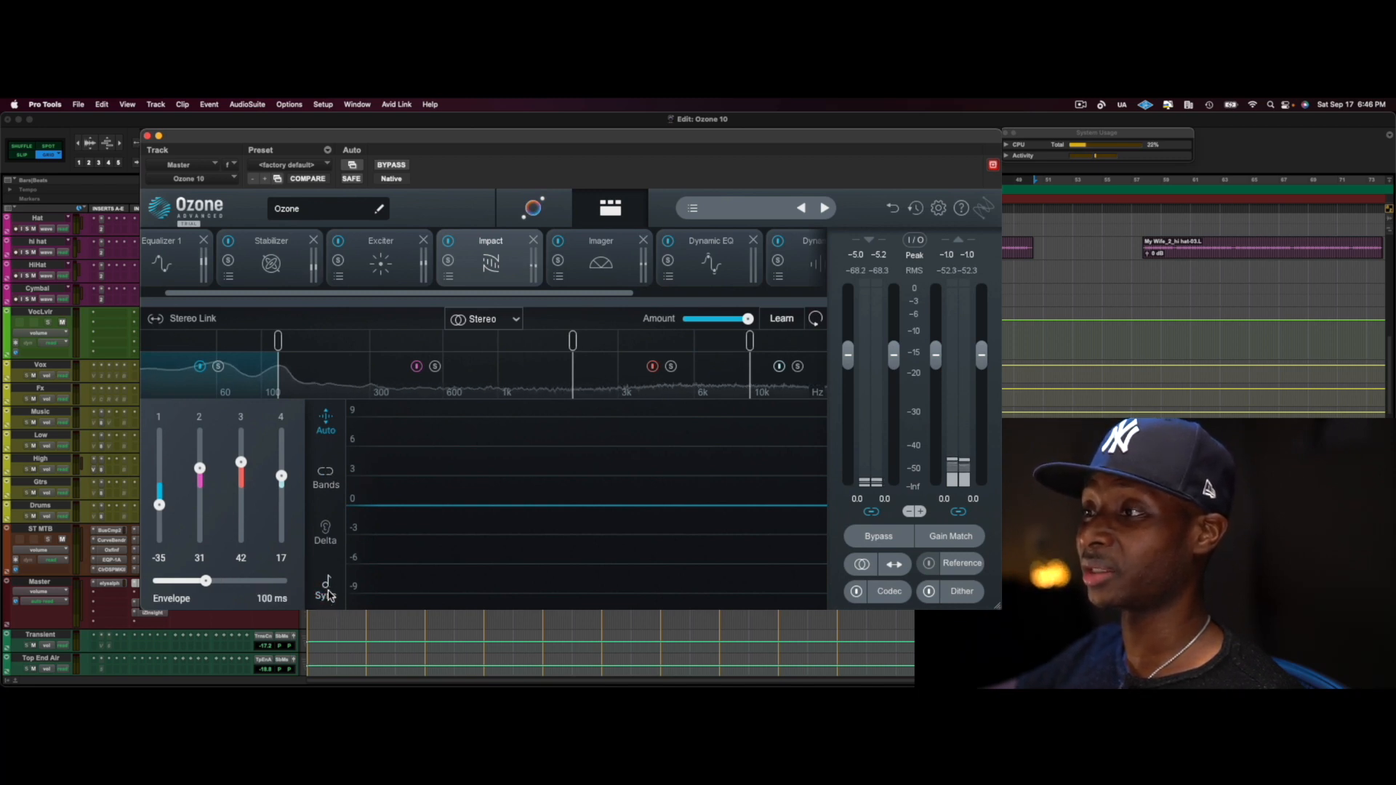
pyautogui.click(327, 588)
pyautogui.click(328, 590)
pyautogui.click(325, 591)
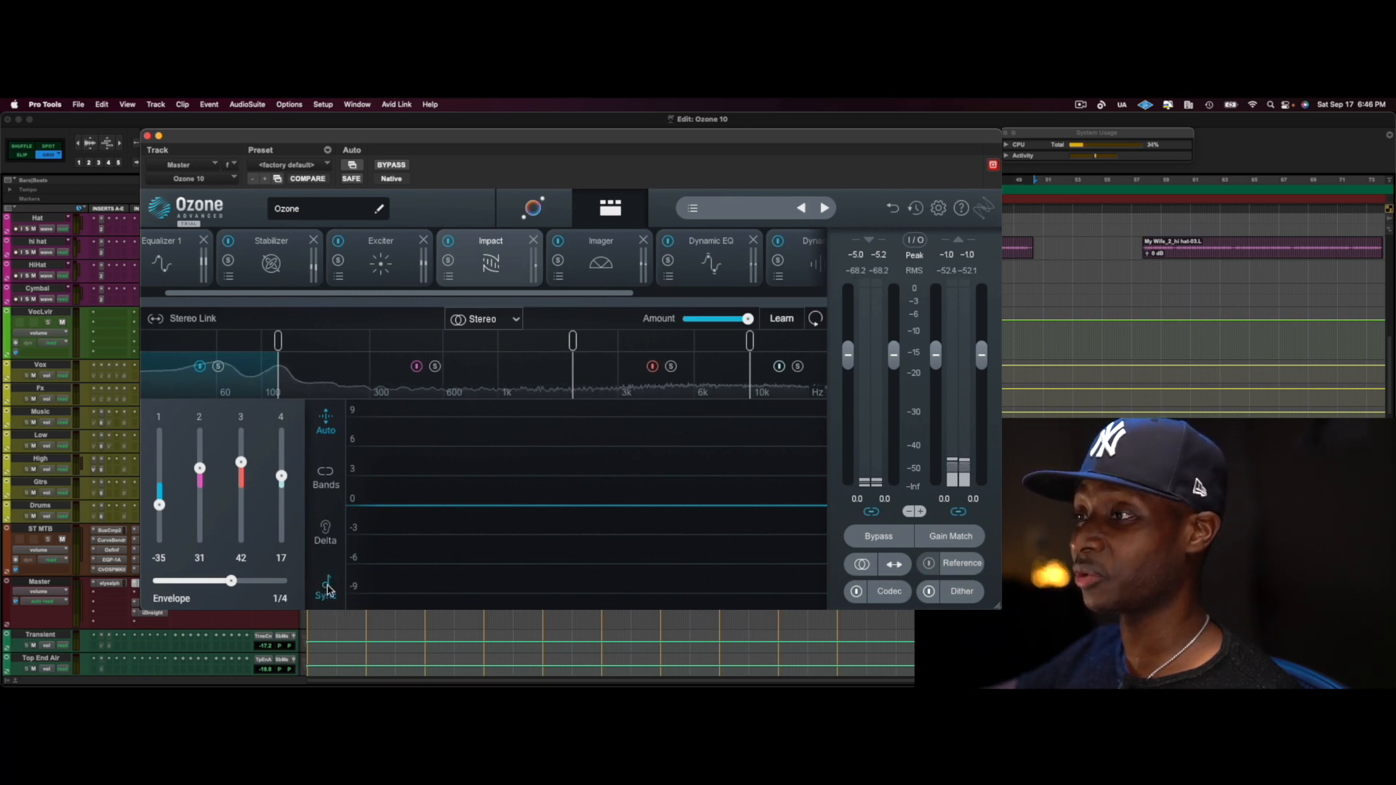
pyautogui.click(327, 591)
pyautogui.click(326, 590)
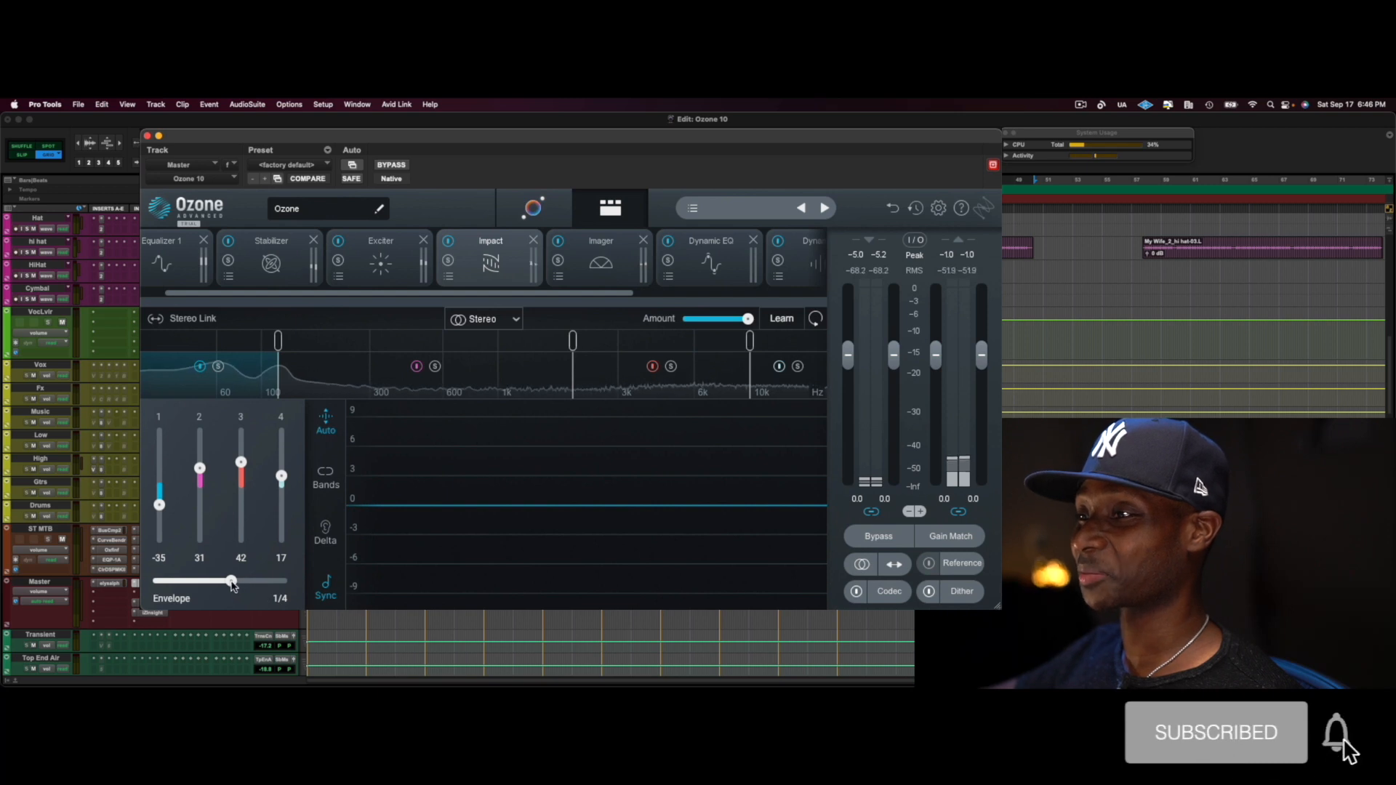
pyautogui.moveTo(234, 585)
pyautogui.mouseDown()
pyautogui.moveTo(286, 581)
pyautogui.moveTo(137, 584)
pyautogui.moveTo(264, 580)
pyautogui.moveTo(239, 578)
pyautogui.mouseUp()
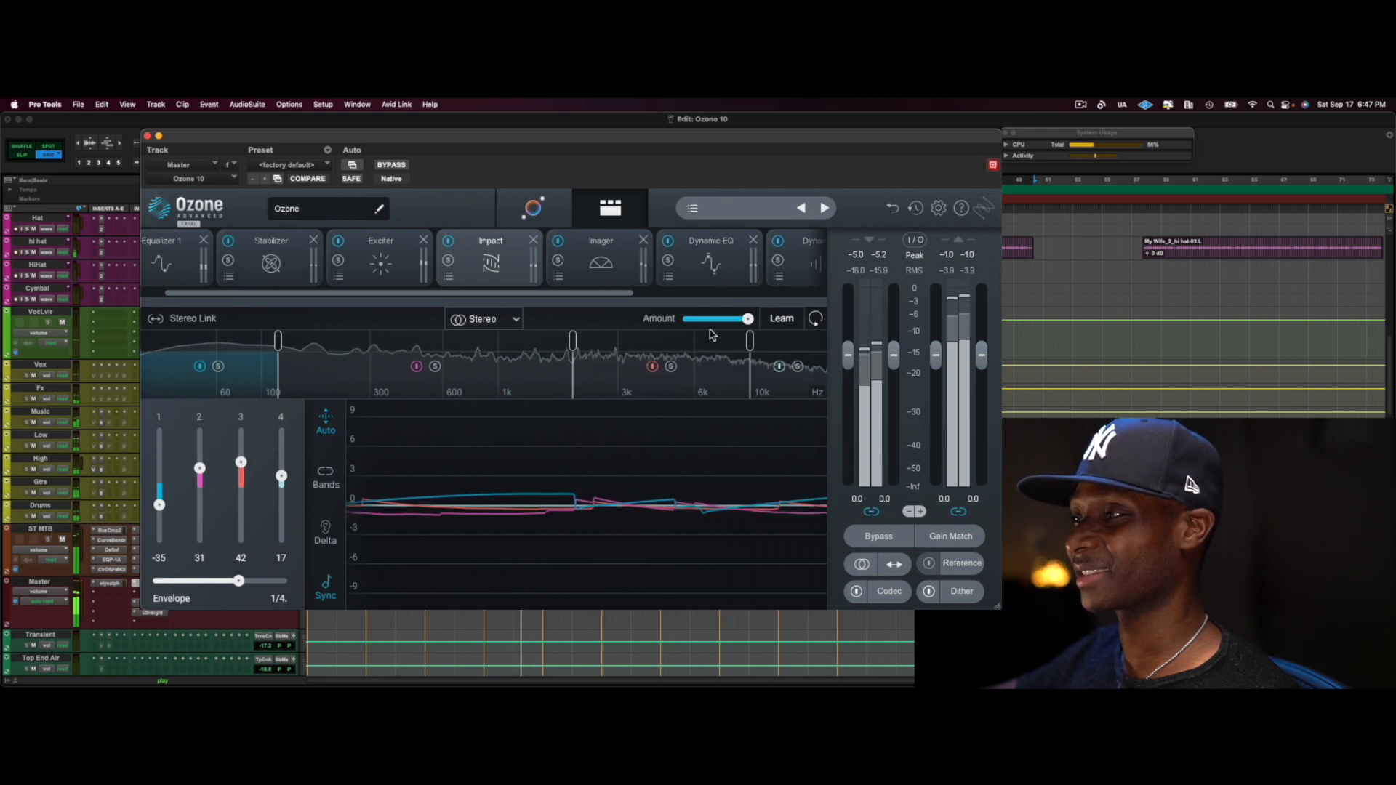
# Open the Maximizer module and try the M and L modes of its Soft Clip
pyautogui.moveTo(624, 294); pyautogui.dragTo(771, 265)
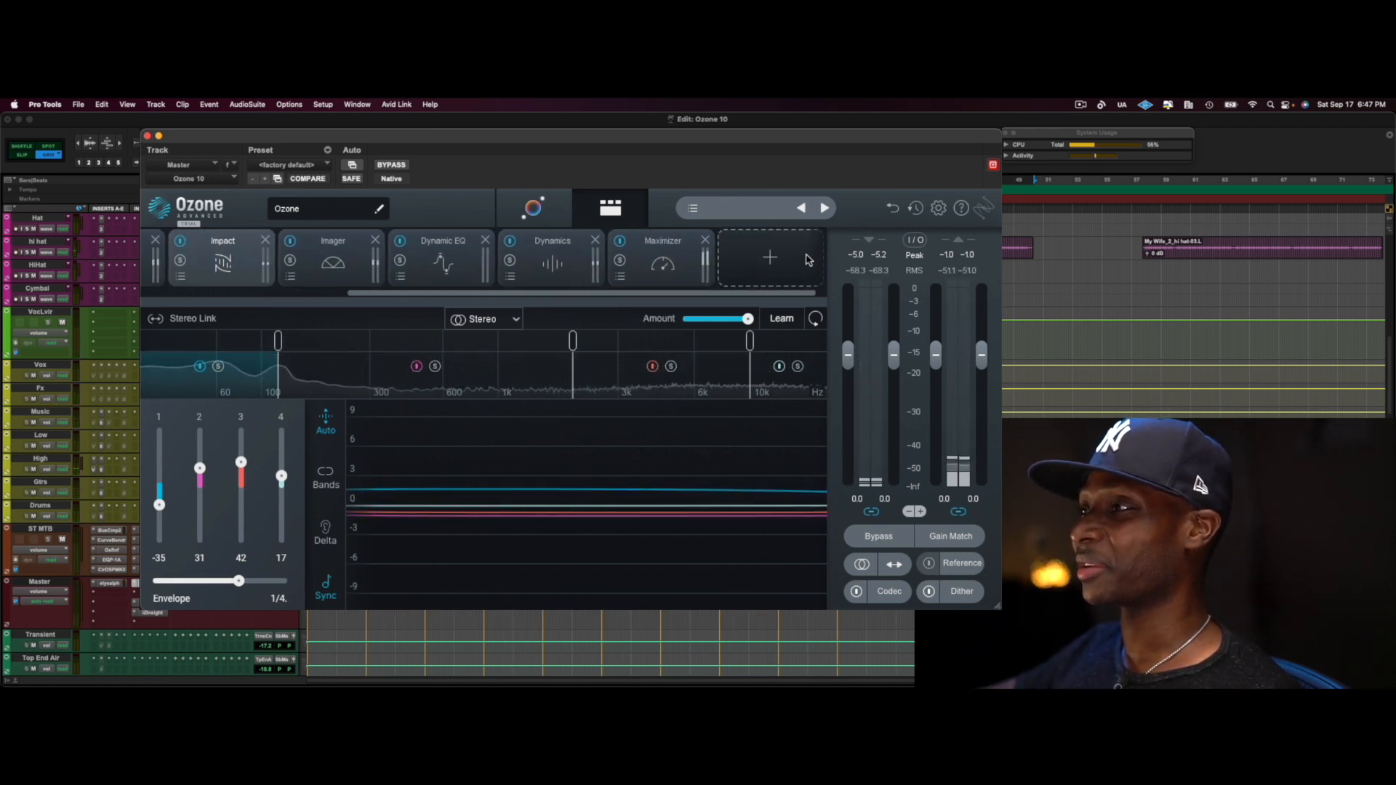
pyautogui.click(663, 265)
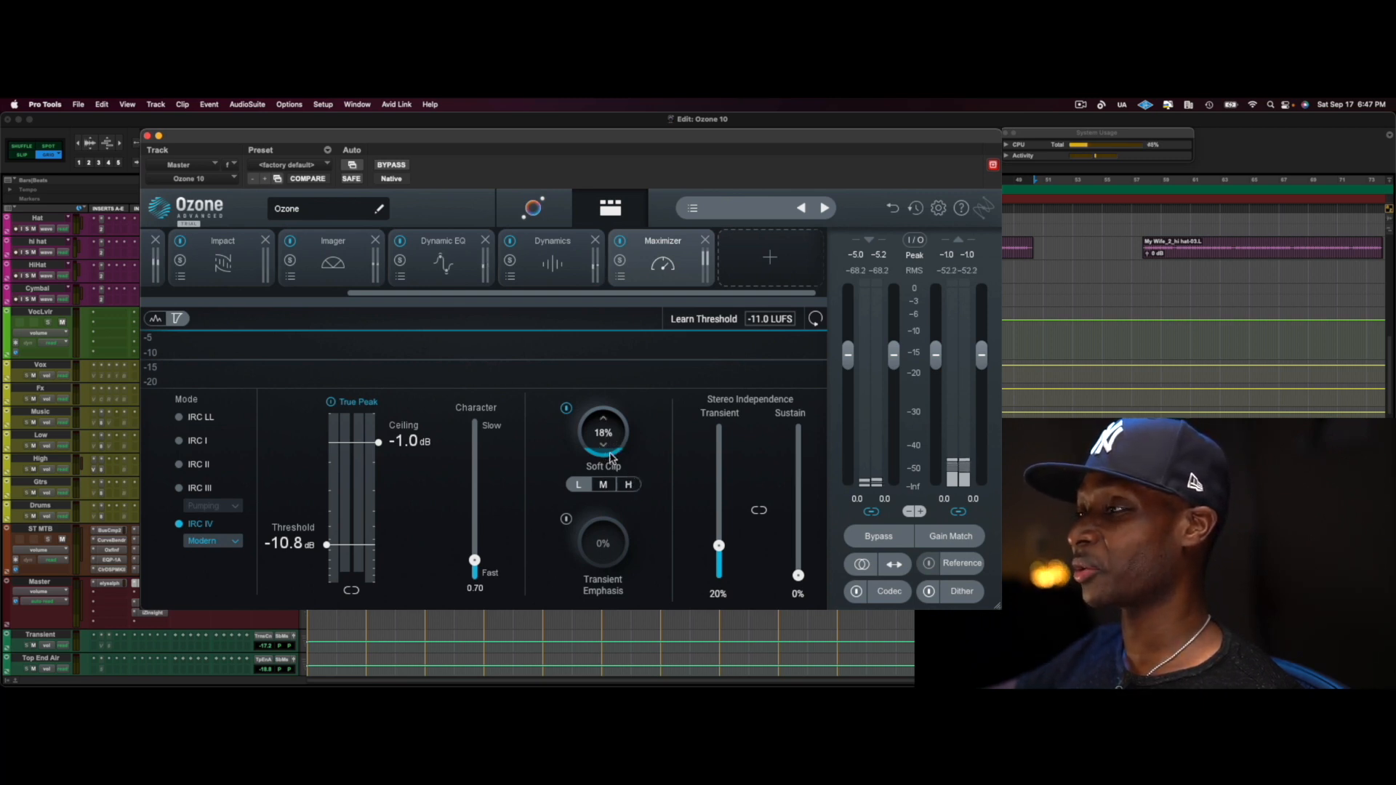
pyautogui.click(603, 484)
pyautogui.click(579, 492)
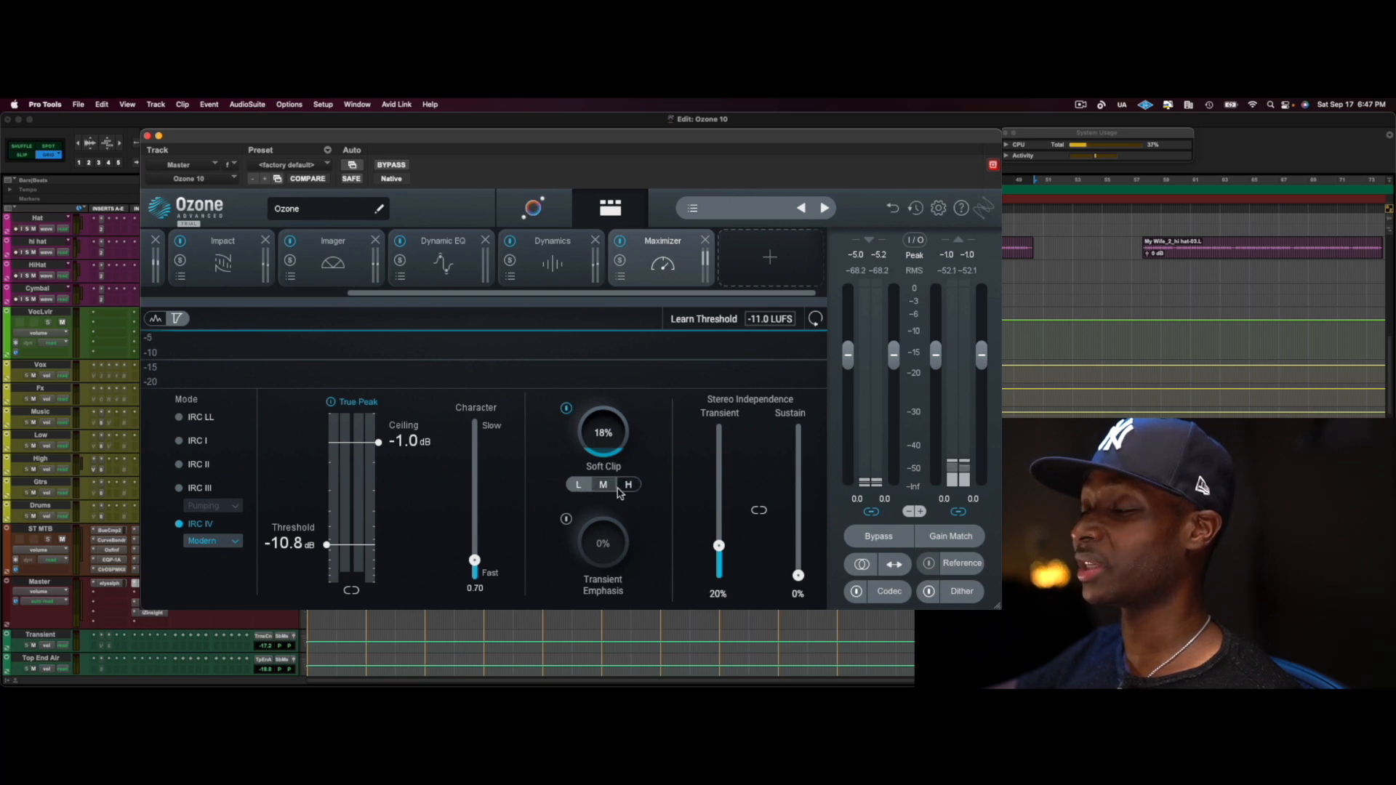